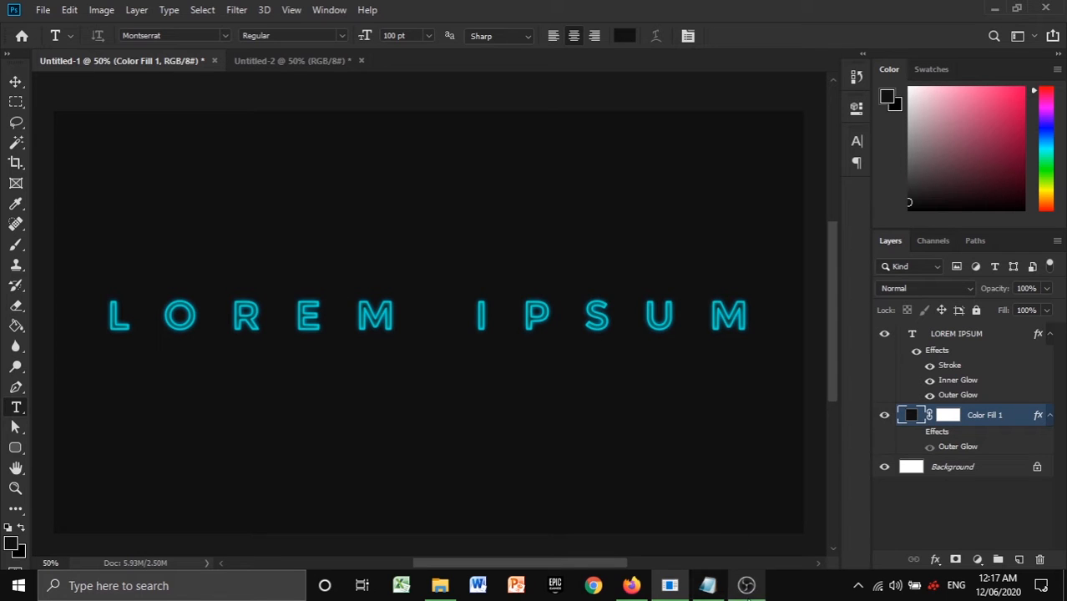
- Draw a wide horizontal type text box across the middle of the blank Untitled-2 canvas
left_click(289, 61)
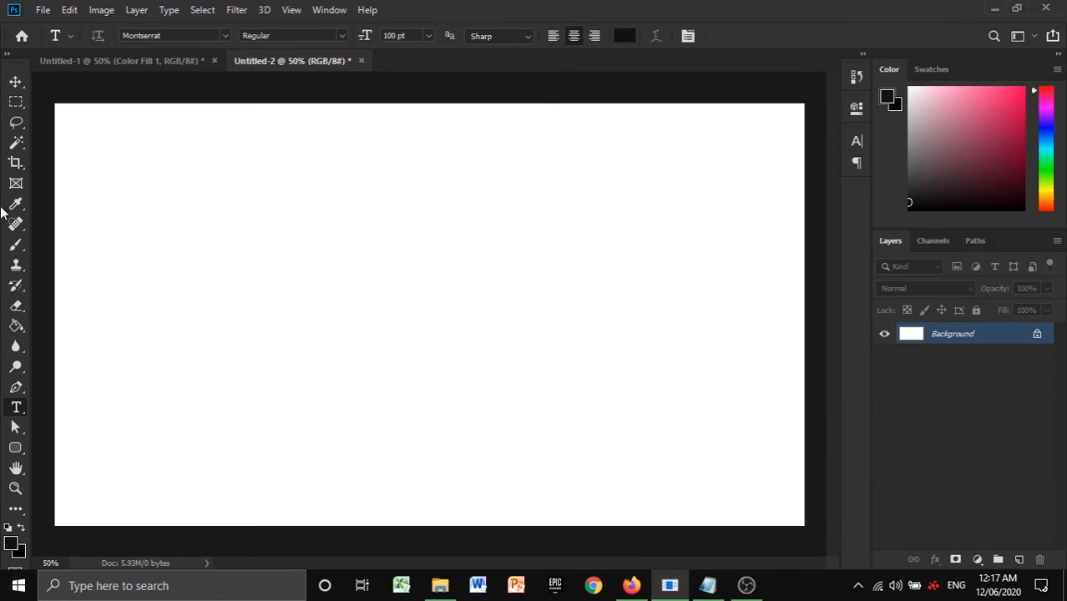
right_click(19, 413)
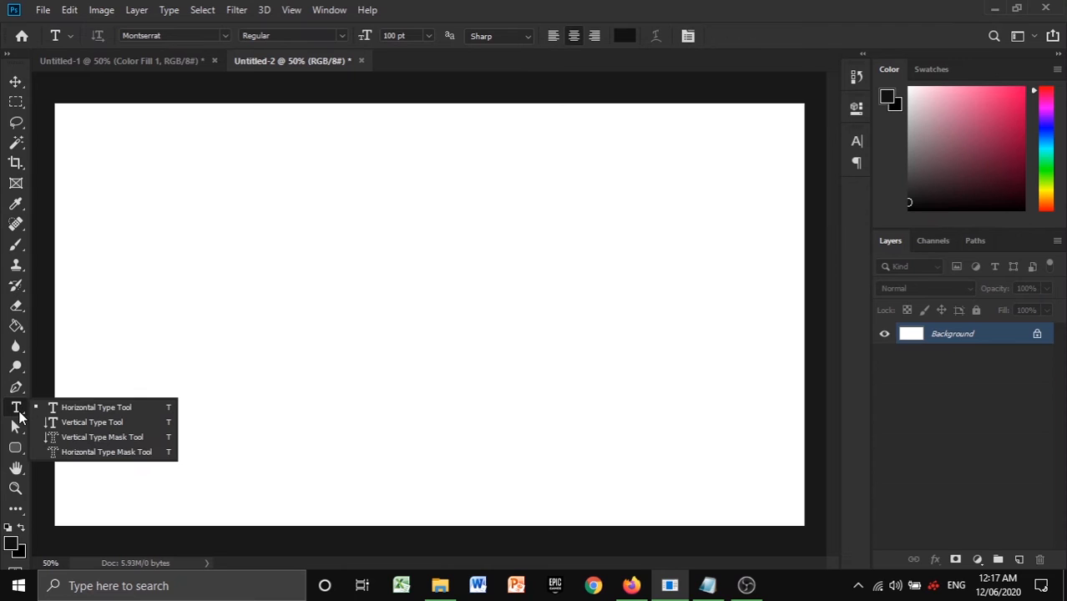
left_click(135, 408)
left_click_drag(158, 248, 739, 406)
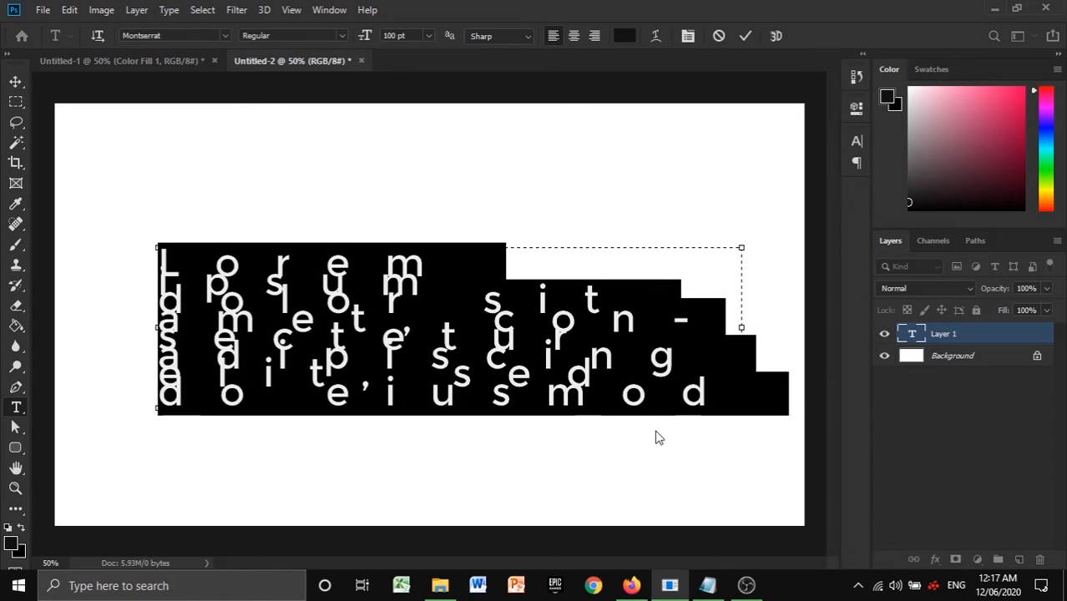
- Replace the placeholder text with the person's full name in capitals and centre-align it in the text box
key("Right")
type("ORE")
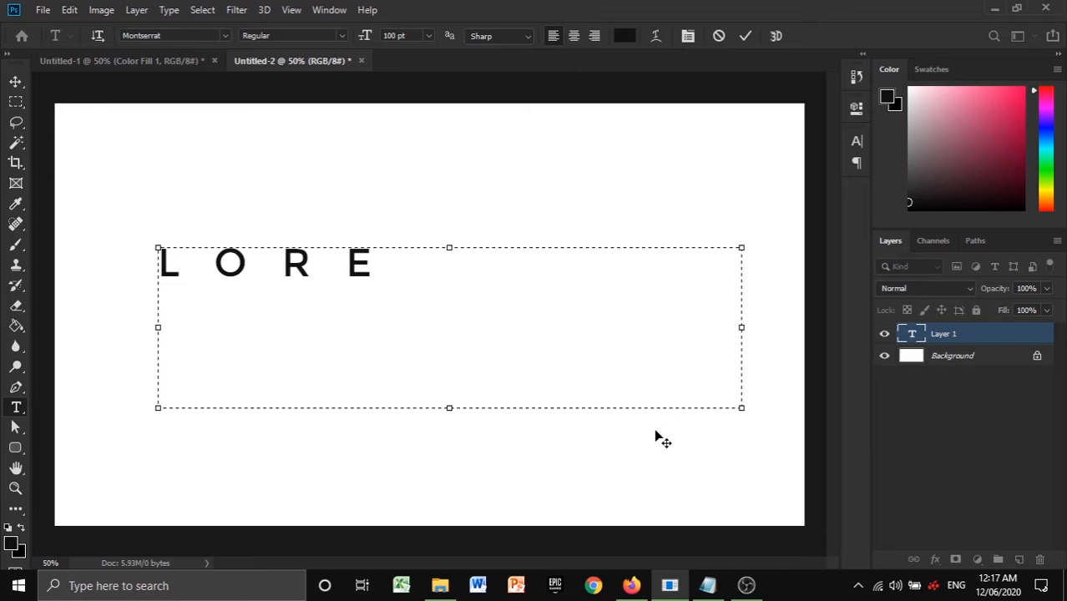
key("ctrl+a")
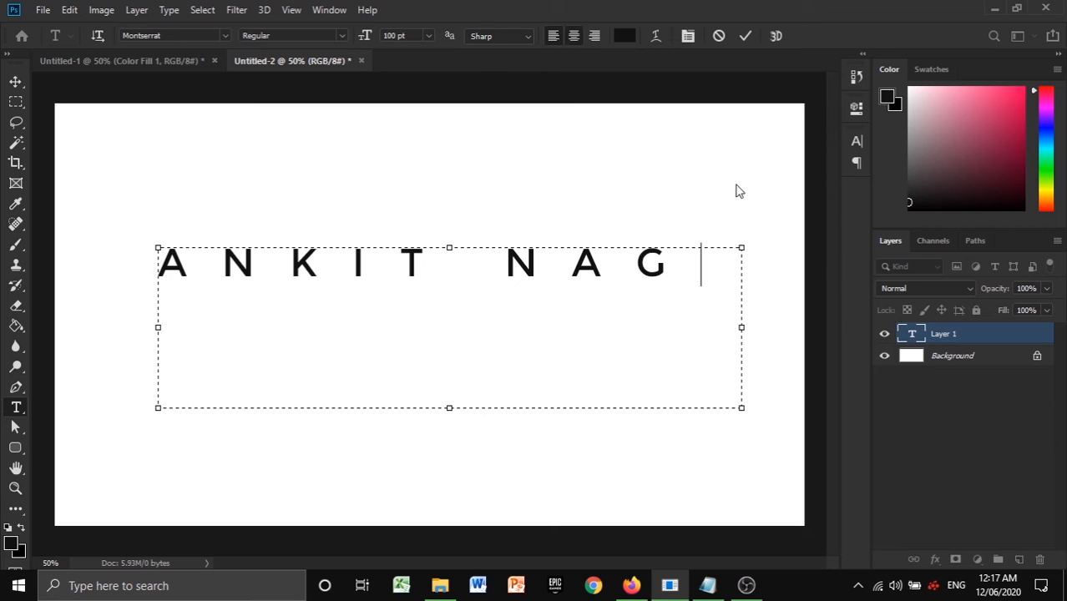
key("ctrl+shift+r")
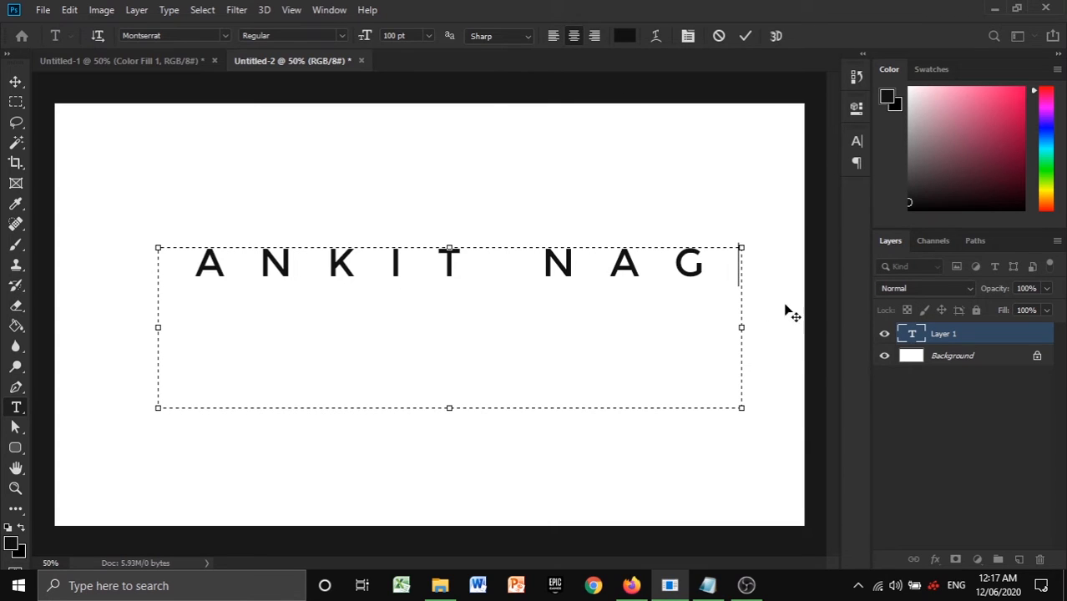
- Try font sizes of 200 pt and 150 pt on the whole name text
left_click(688, 36)
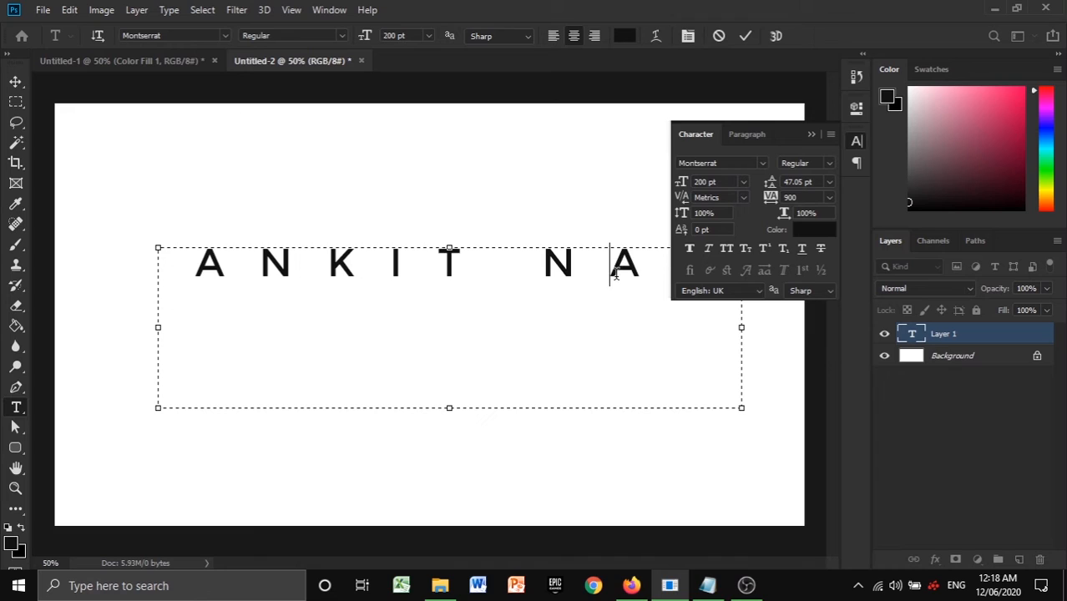
key("ctrl+a")
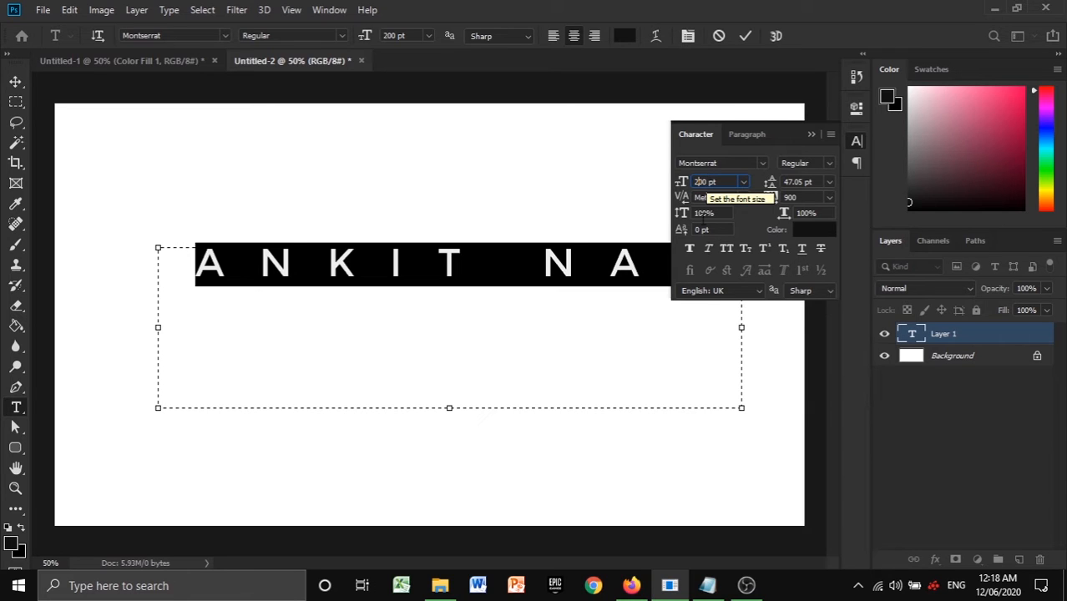
key("Return")
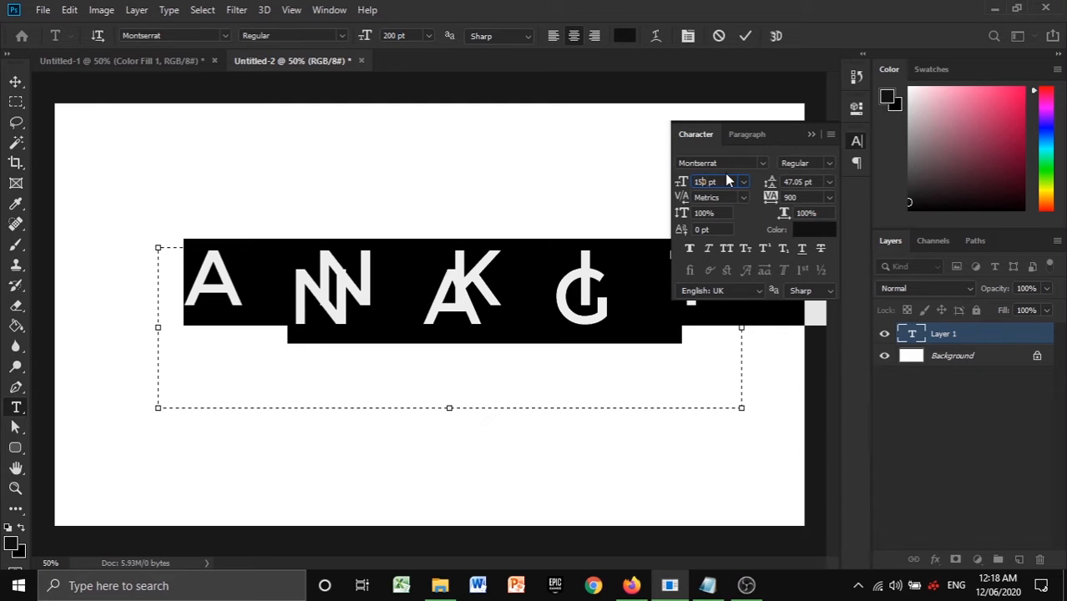
key("Return")
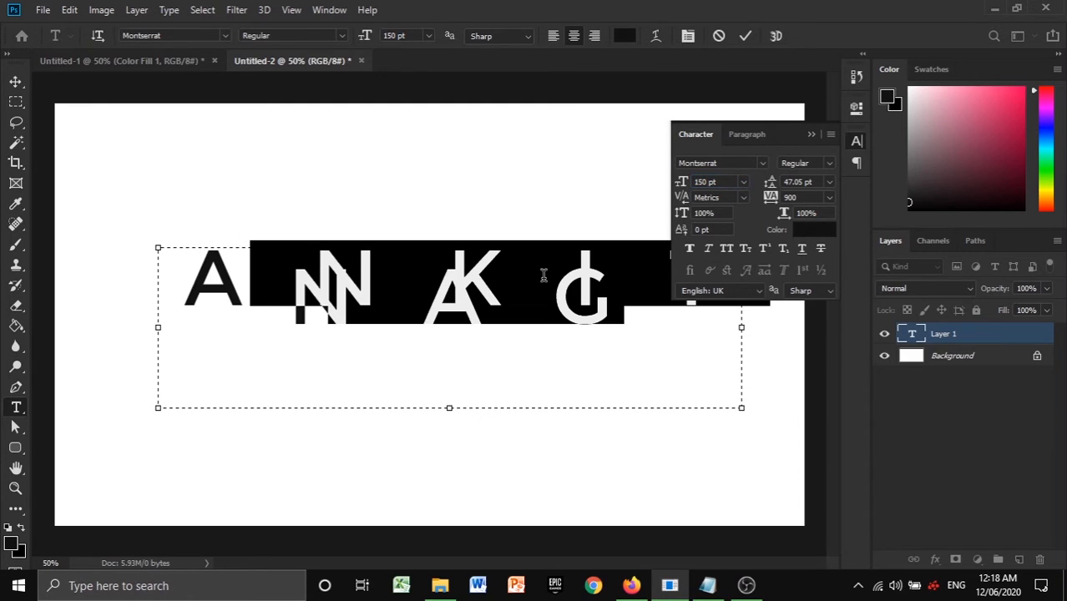
left_click(811, 134)
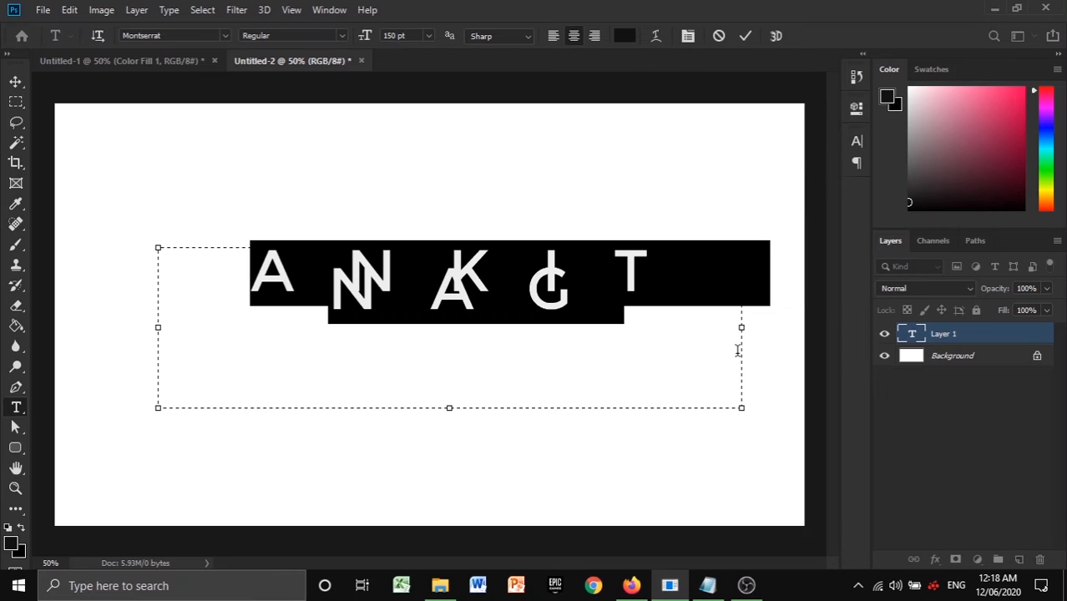
- Widen the text box to the full canvas width, set the name's font size to 120 pt and commit the text
left_click_drag(741, 330, 804, 328)
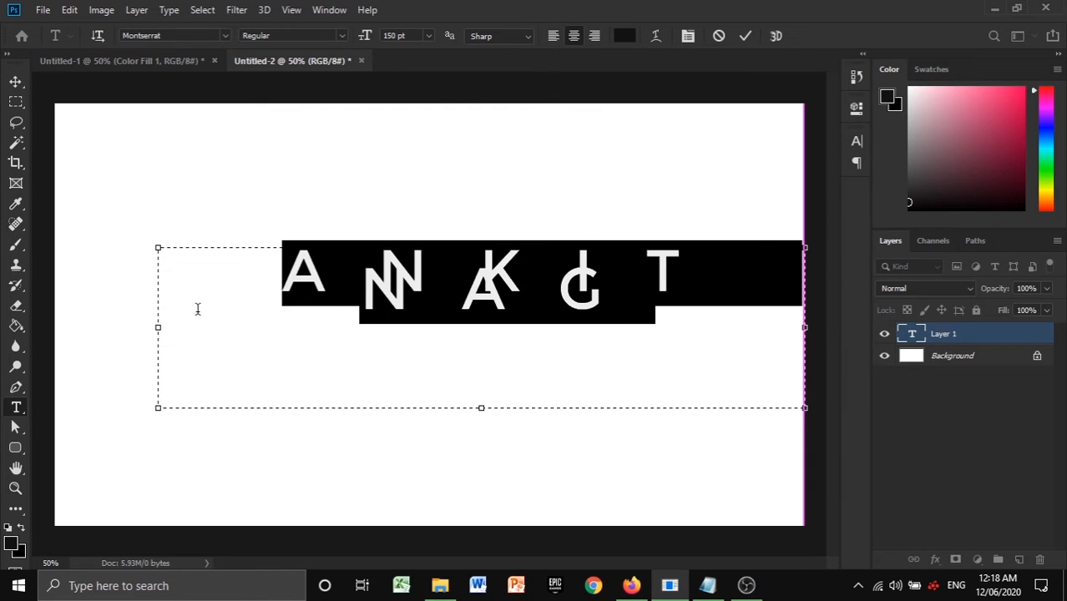
left_click_drag(160, 331, 54, 328)
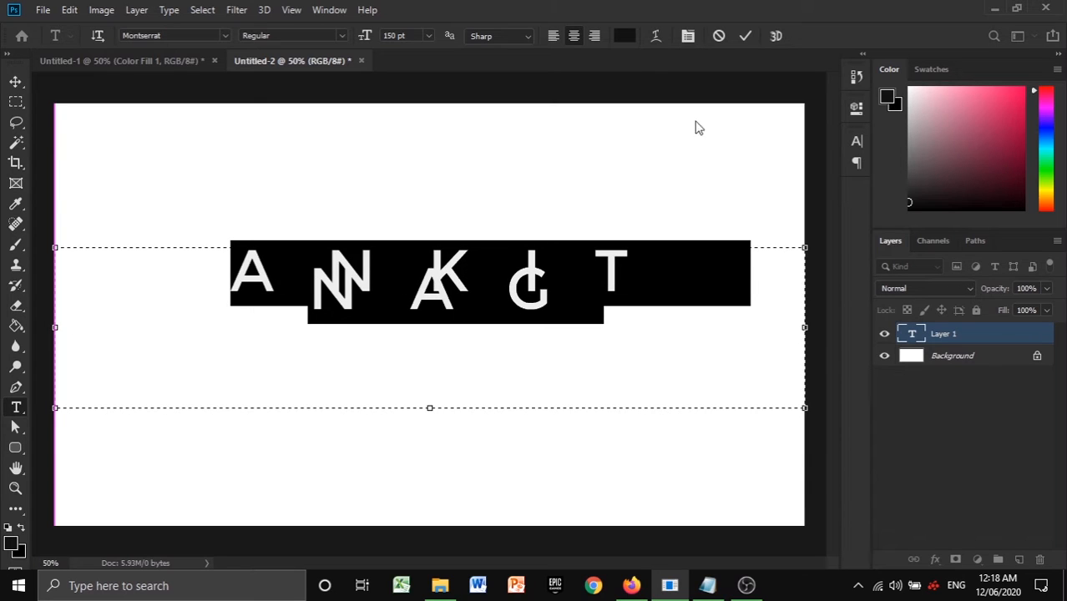
left_click(688, 36)
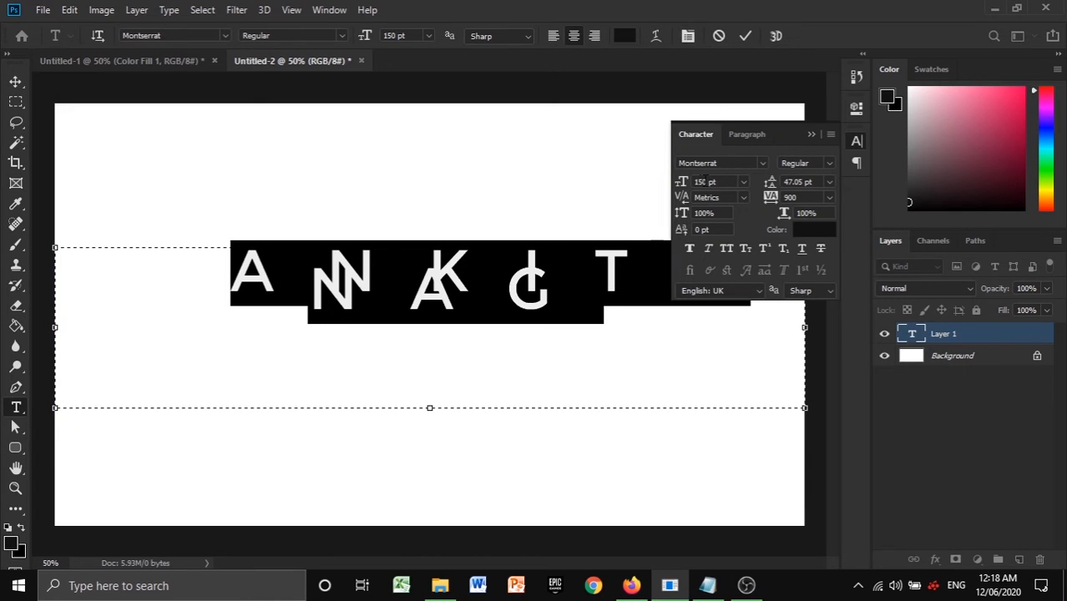
key("BackSpace")
type("2")
left_click(810, 135)
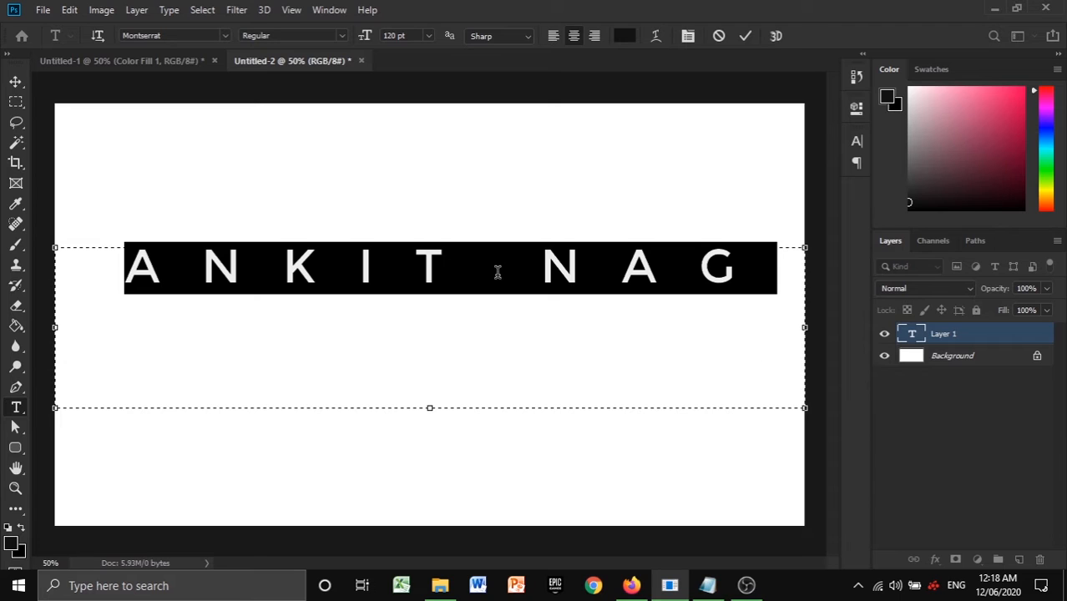
key("ctrl+Return")
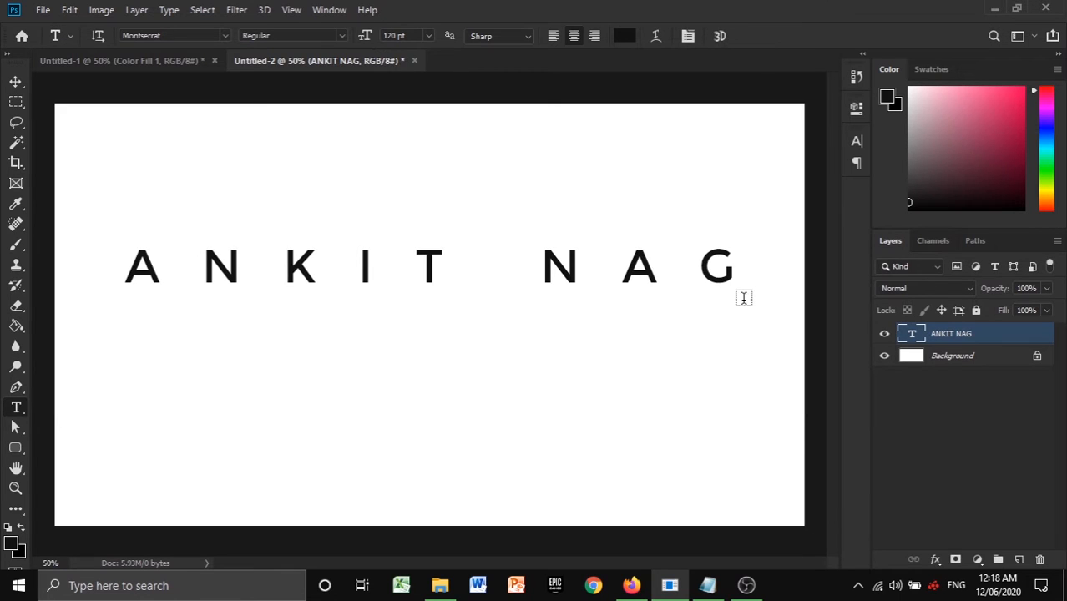
- Move the name text down with Free Transform so the lettering sits near the vertical middle of the canvas
key("ctrl+t")
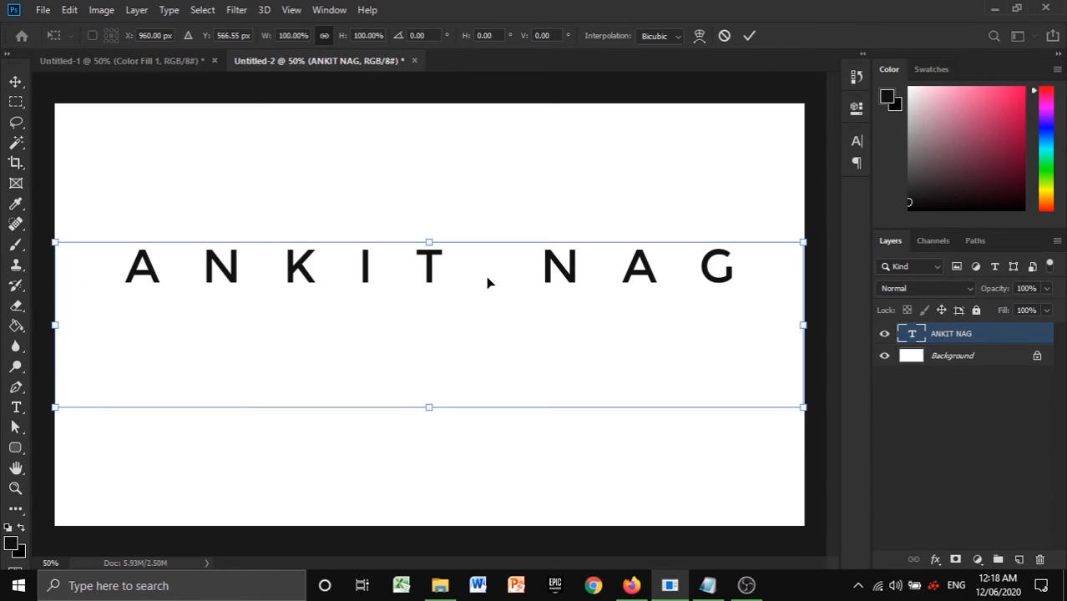
left_click_drag(488, 282, 470, 375)
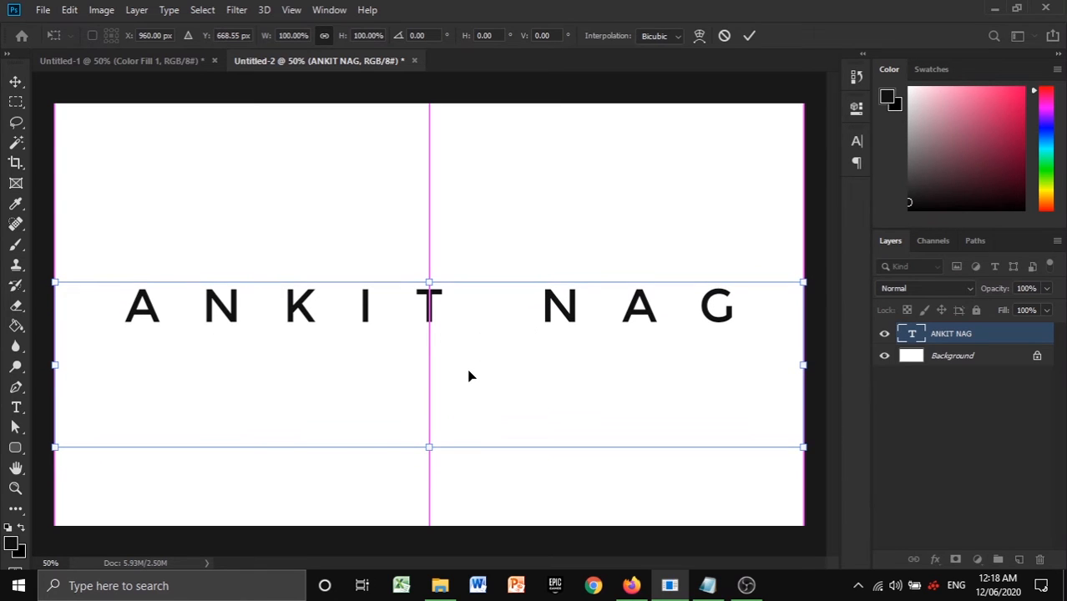
key("t")
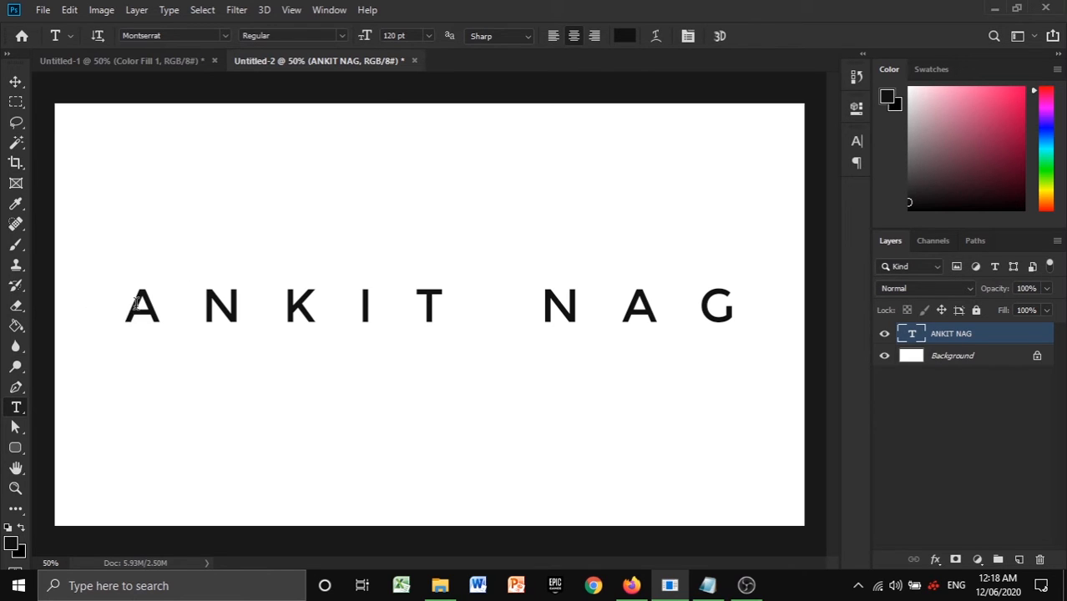
- Open the Blending Options of the name's text layer and set its fill opacity to 0%
scroll(129, 307, "up", 3)
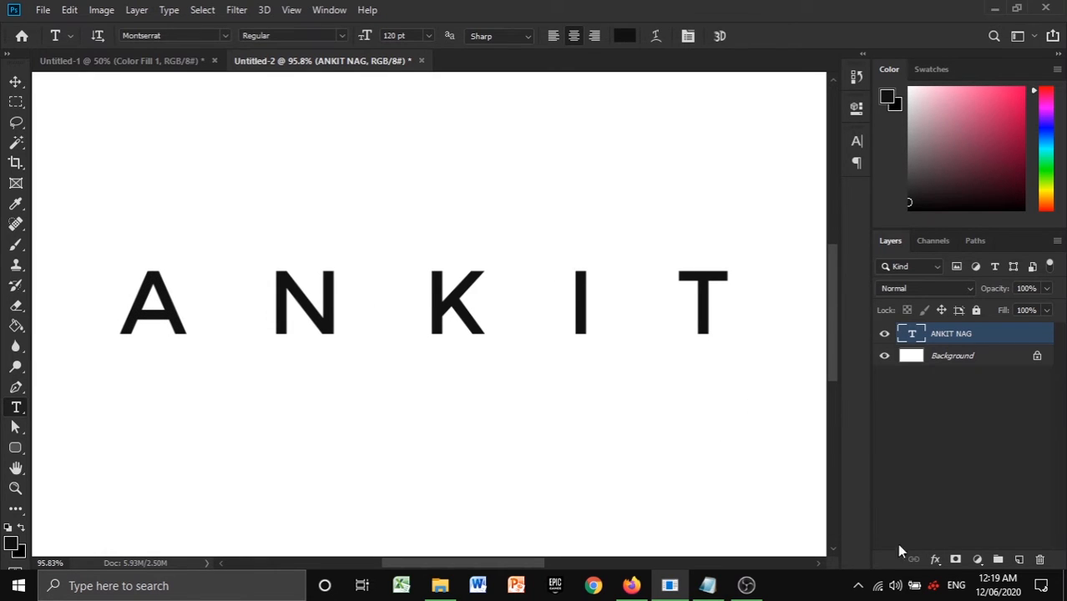
left_click(936, 559)
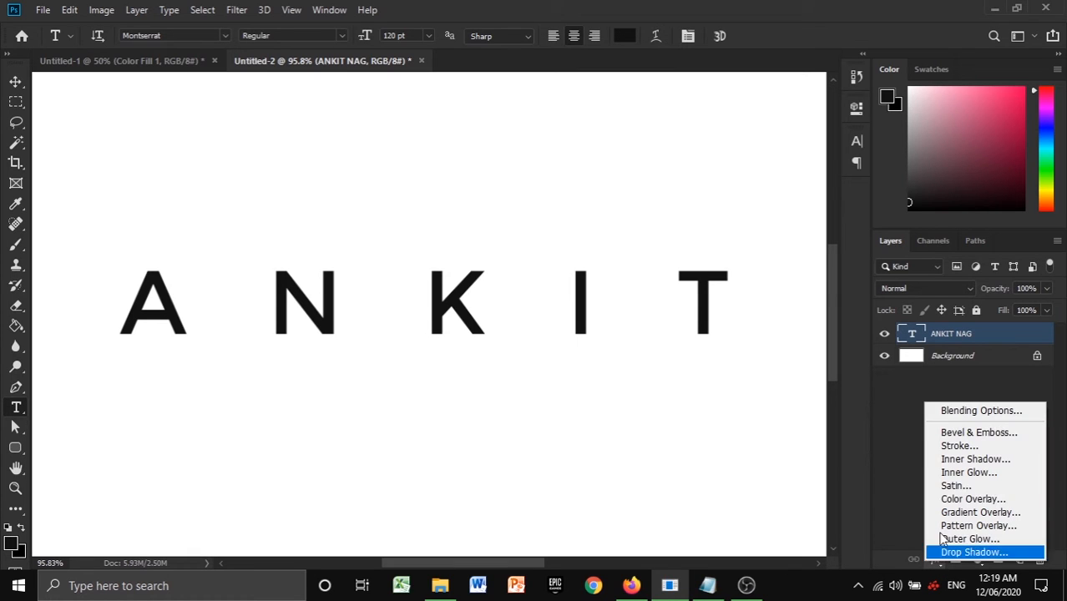
left_click(945, 410)
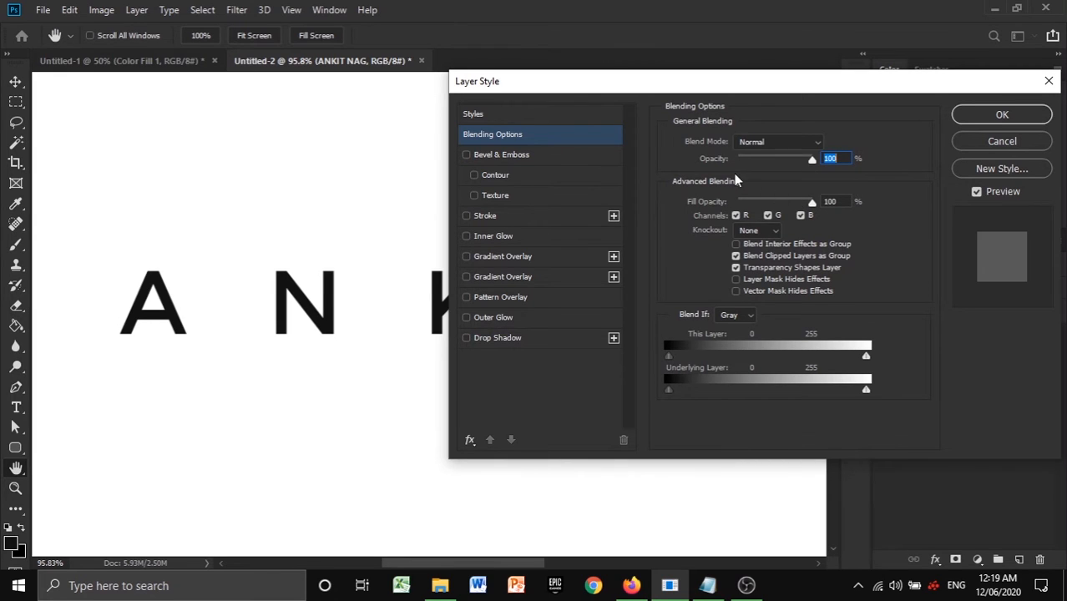
left_click_drag(809, 205, 738, 204)
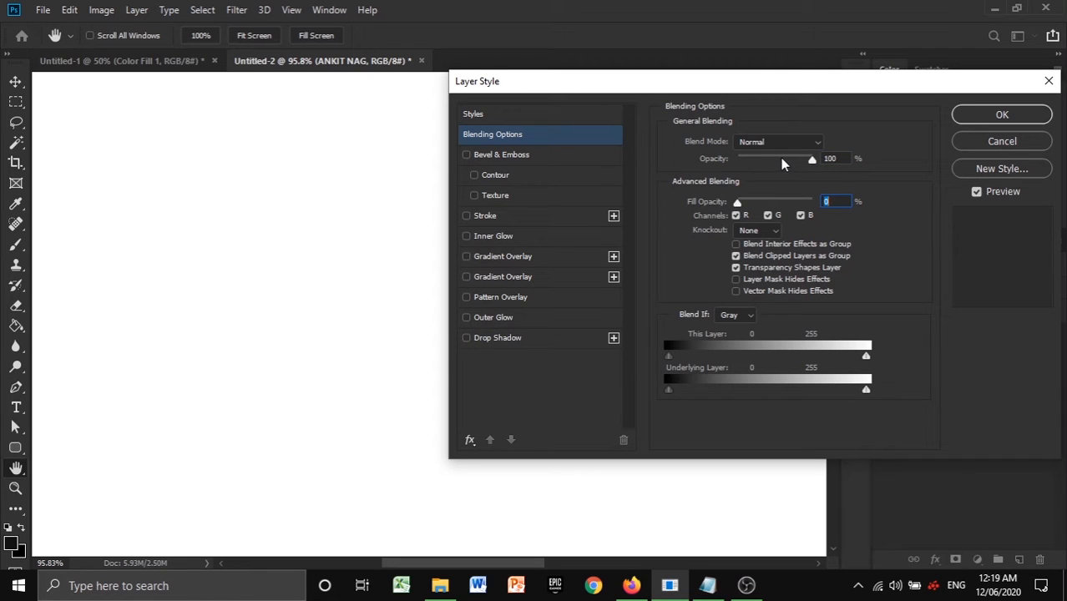
- Enable the Stroke effect on the text layer with colour 000000 and 100% opacity
left_click(466, 217)
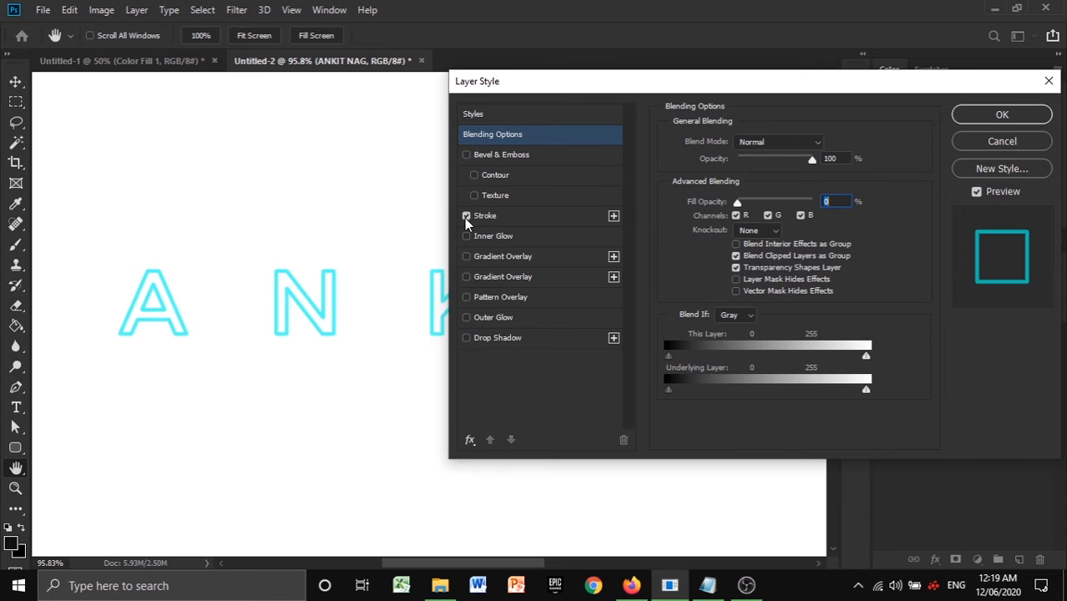
left_click(521, 218)
left_click(703, 254)
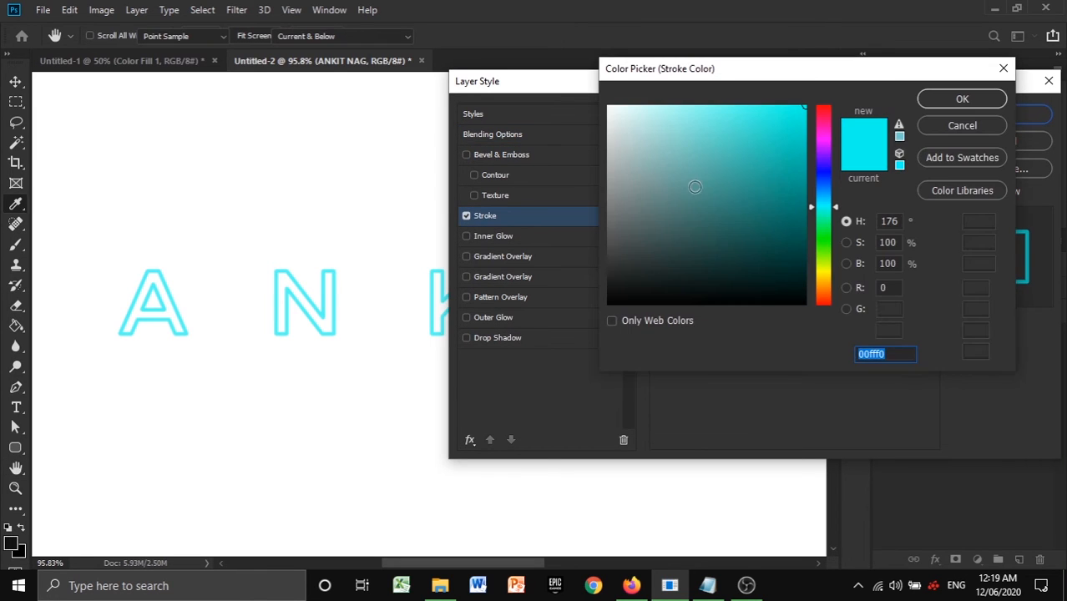
type("000000")
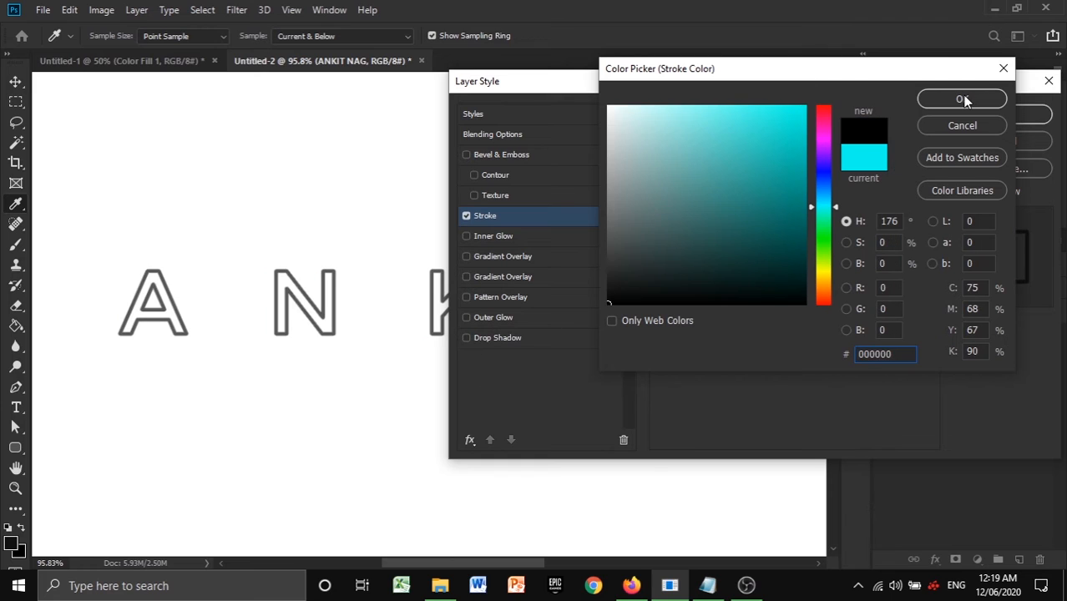
left_click(960, 98)
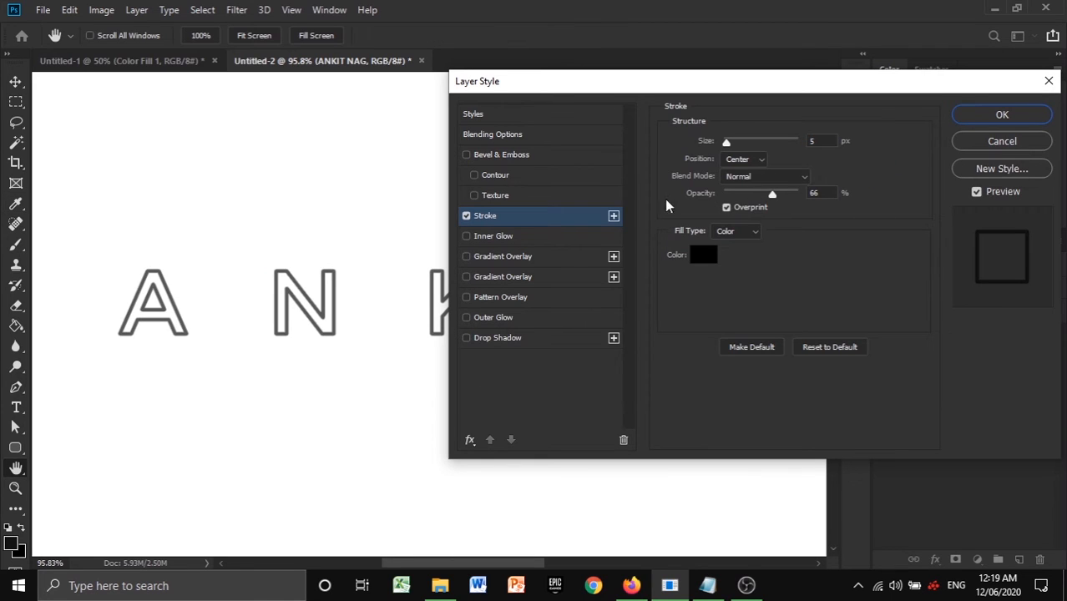
left_click_drag(772, 195, 846, 210)
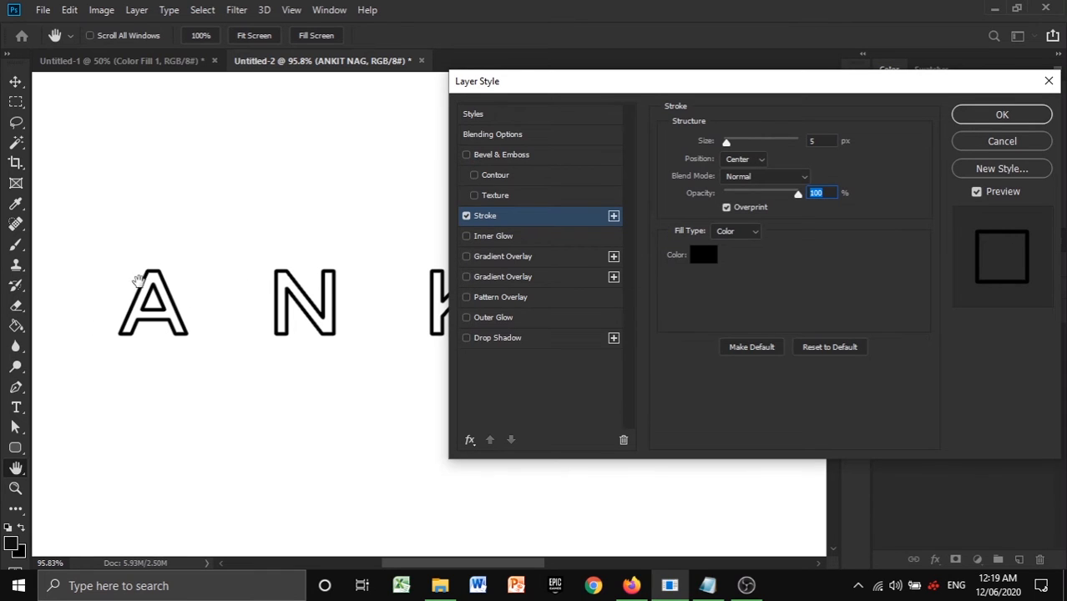
- Try the Outside and Inside stroke positions on the text, returning the position to Center with the size at 5 px
left_click(744, 157)
left_click(746, 172)
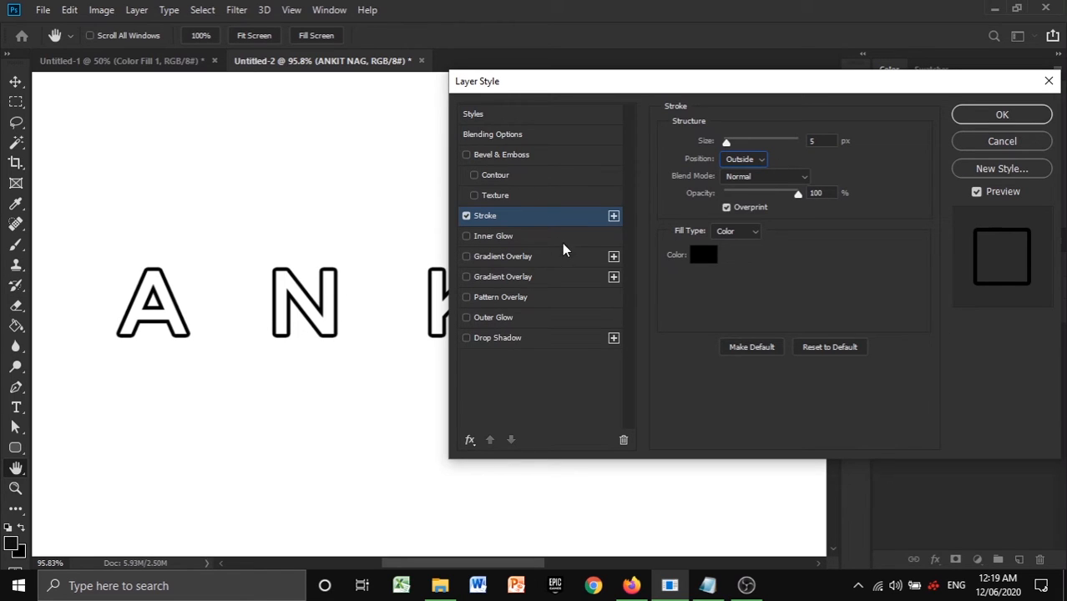
left_click(759, 163)
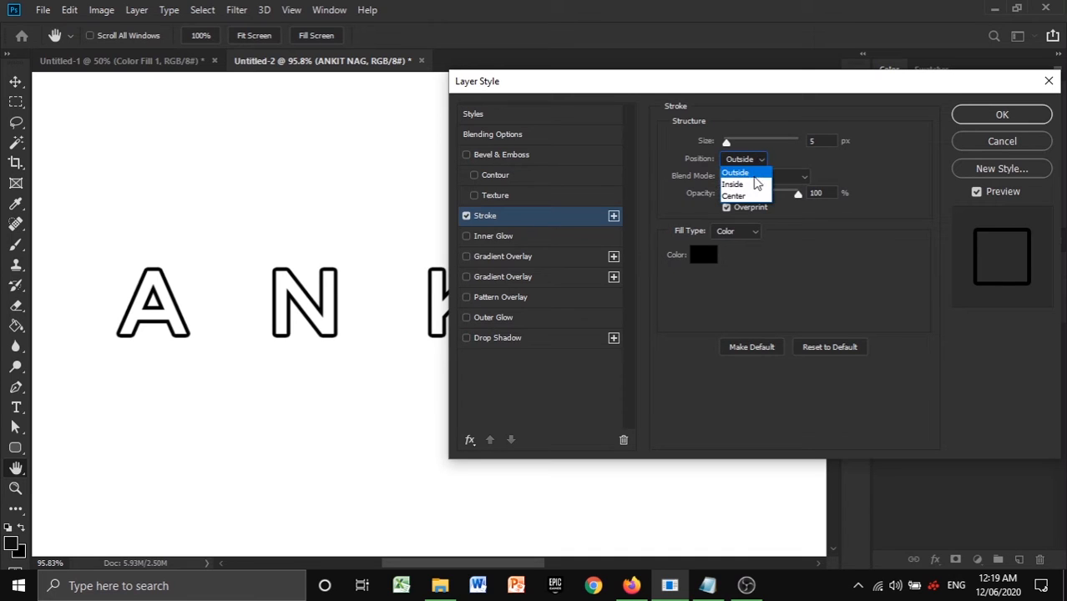
left_click(751, 184)
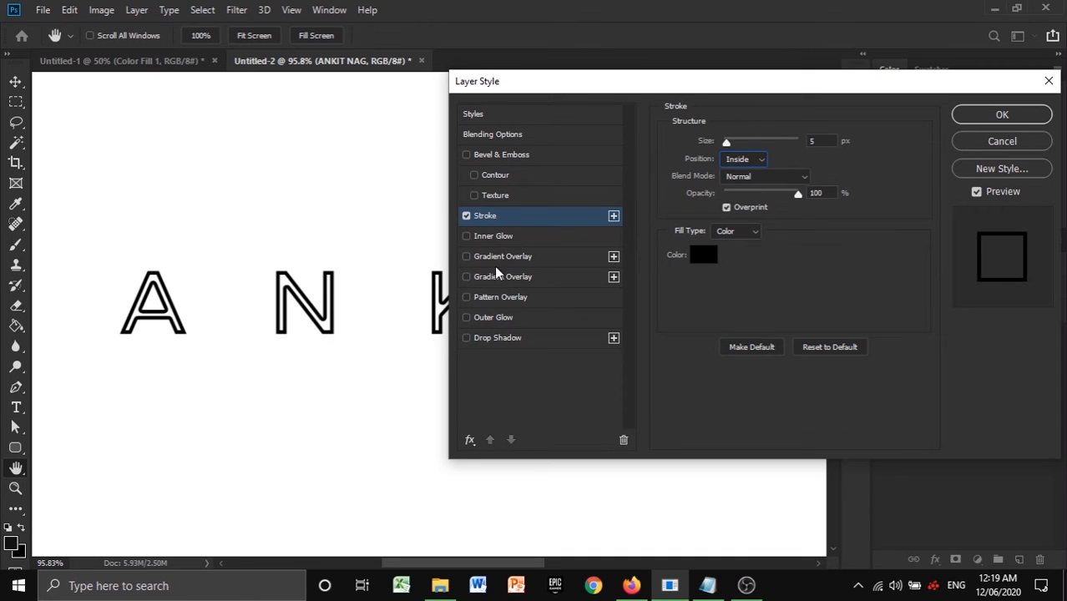
left_click(738, 164)
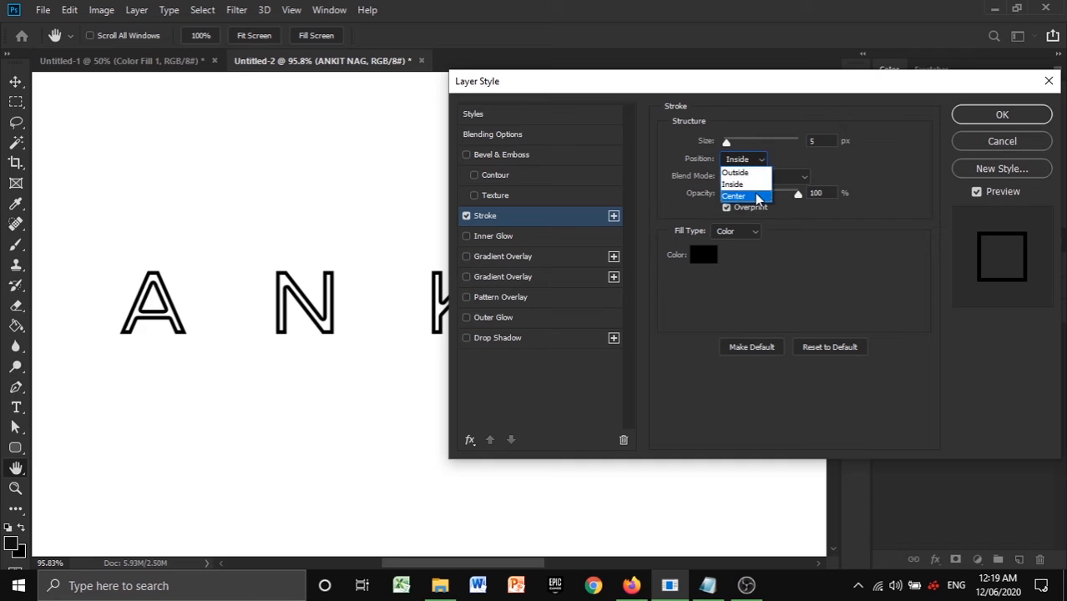
left_click(755, 196)
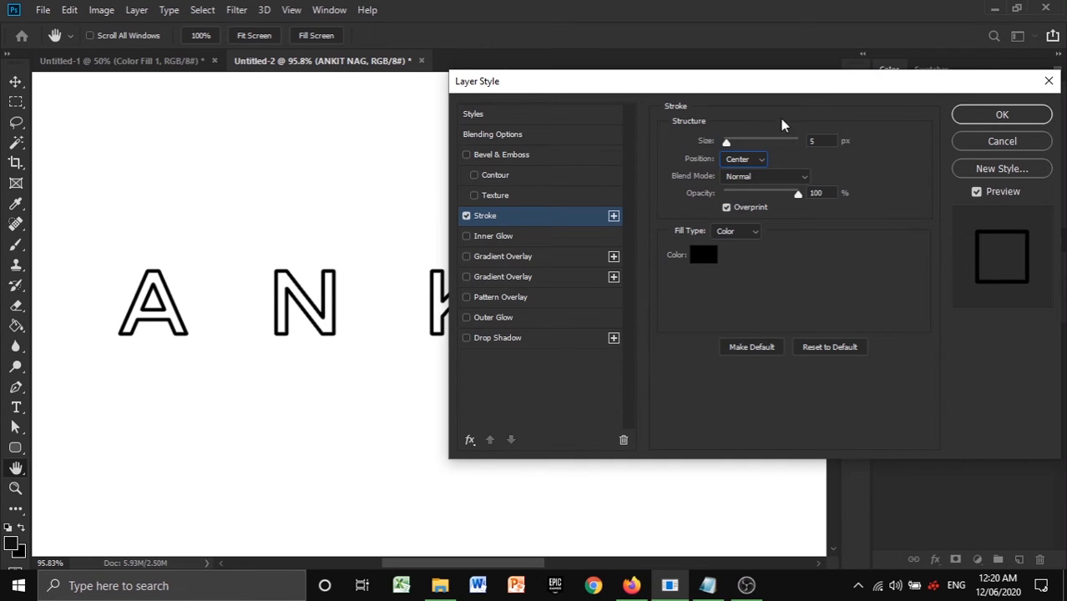
left_click_drag(728, 144, 727, 141)
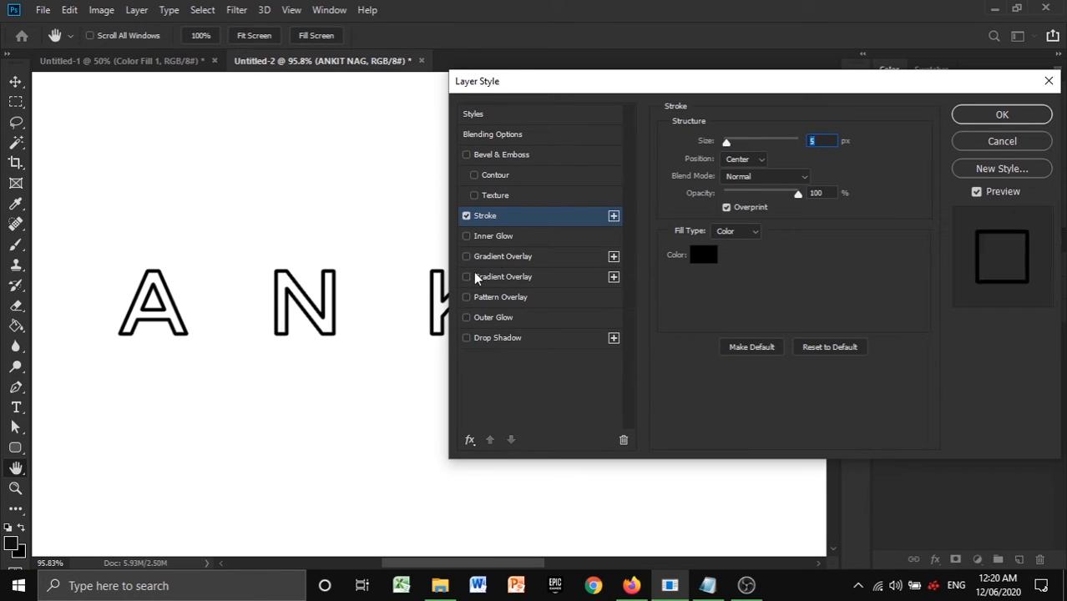
- Try lowering the text layer's overall opacity to 0% in Blending Options and return it to 100%
left_click(483, 135)
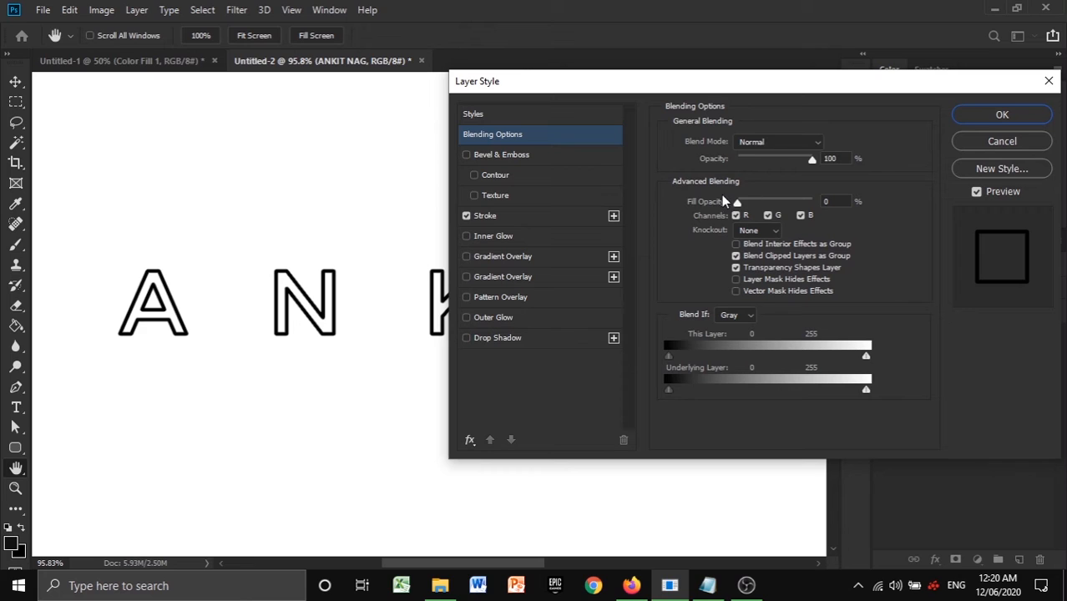
left_click_drag(814, 162, 615, 197)
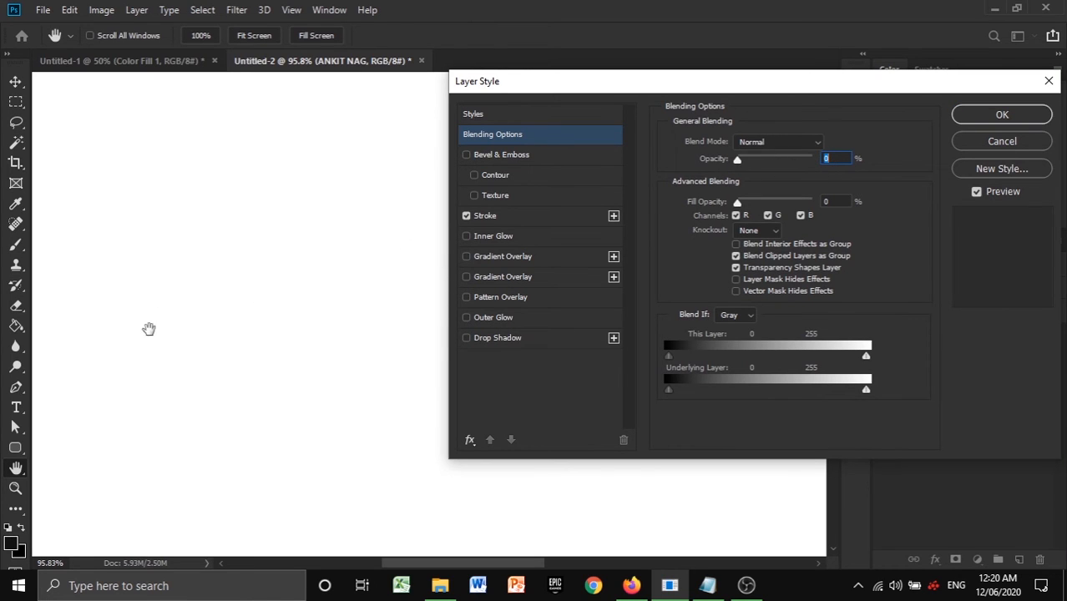
left_click_drag(742, 165, 812, 162)
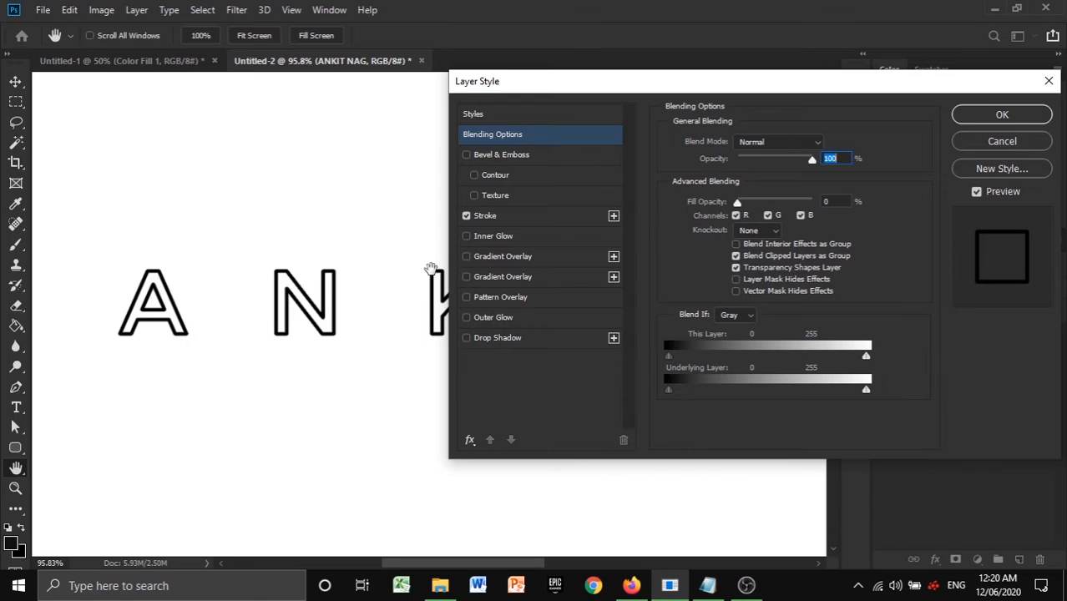
- Try the Inner Glow and both Gradient Overlay effects on the text, switching each of them off again
left_click(465, 237)
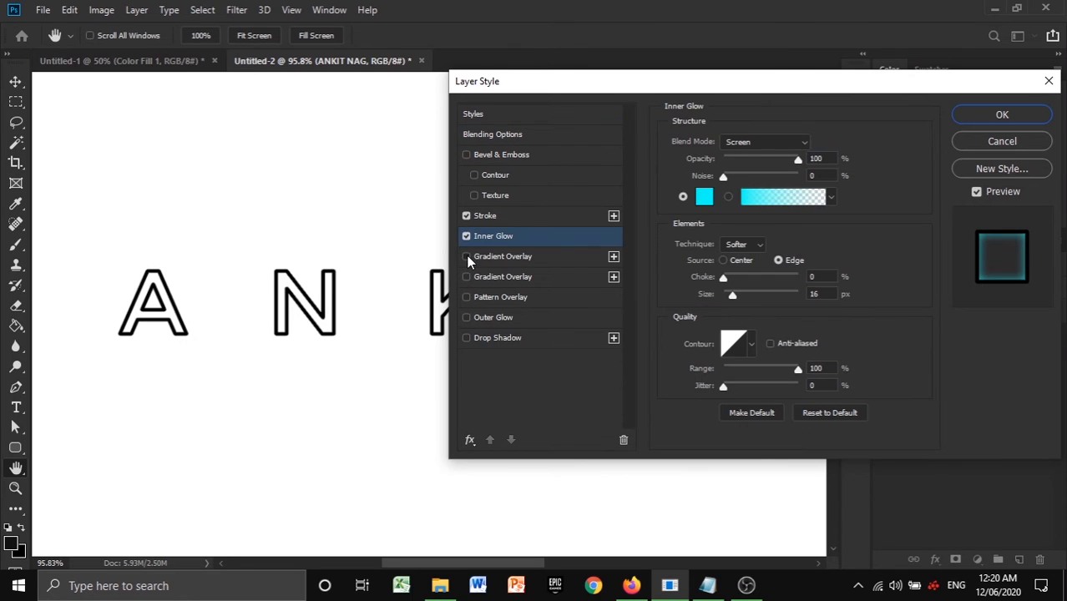
left_click(467, 256)
left_click(467, 236)
left_click(466, 278)
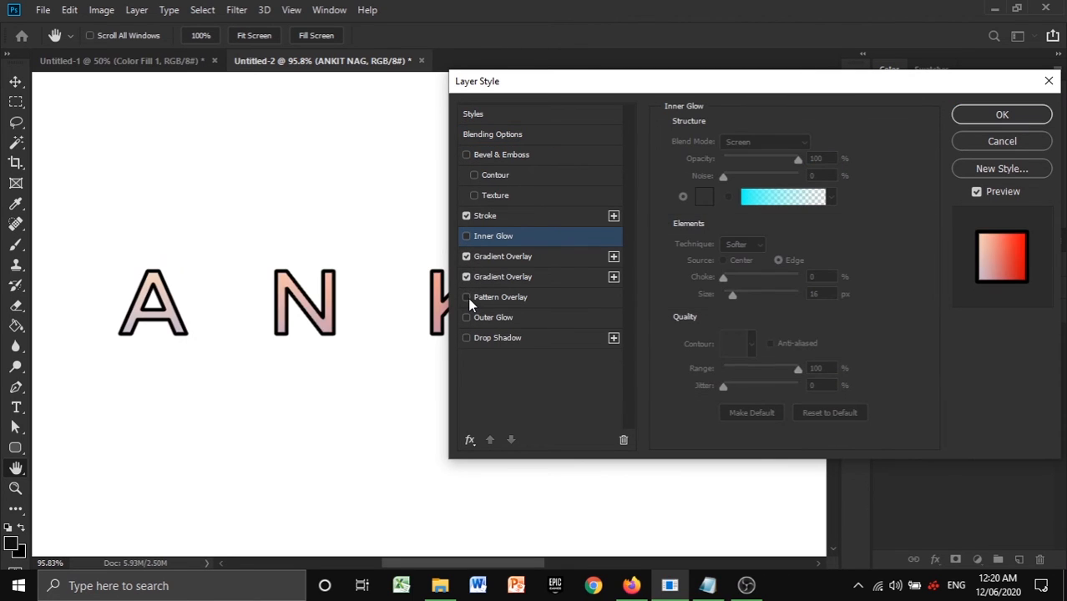
left_click(472, 136)
mouse_move(810, 159)
left_mouse_down()
mouse_move(740, 164)
mouse_move(811, 161)
left_mouse_up()
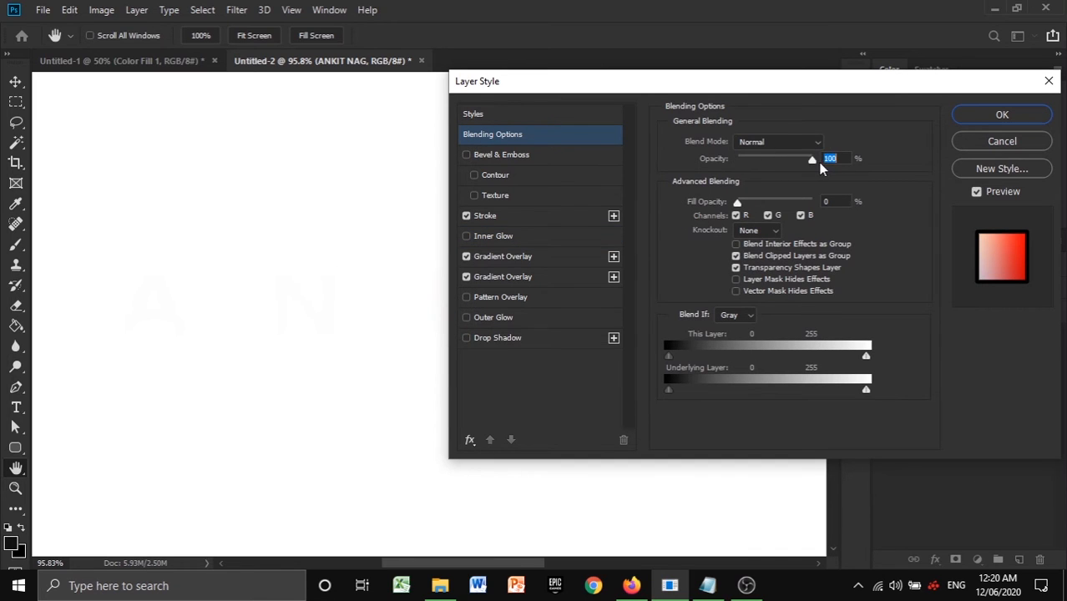
left_click(466, 256)
left_click(467, 277)
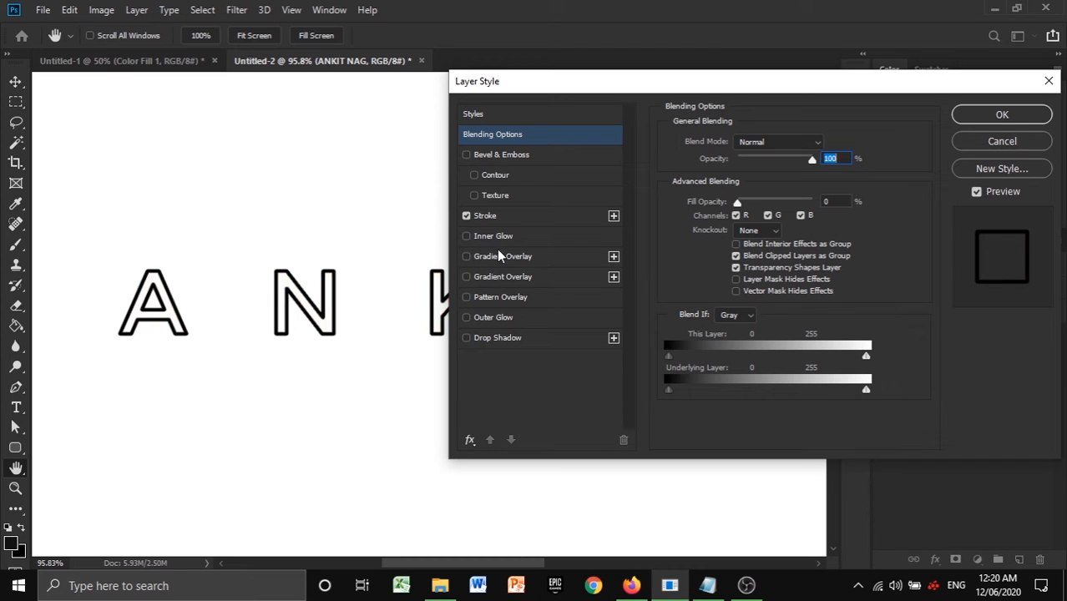
- Apply the layer style and add a Solid Color fill layer in 0c0c0c directly above the Background layer
left_click(990, 118)
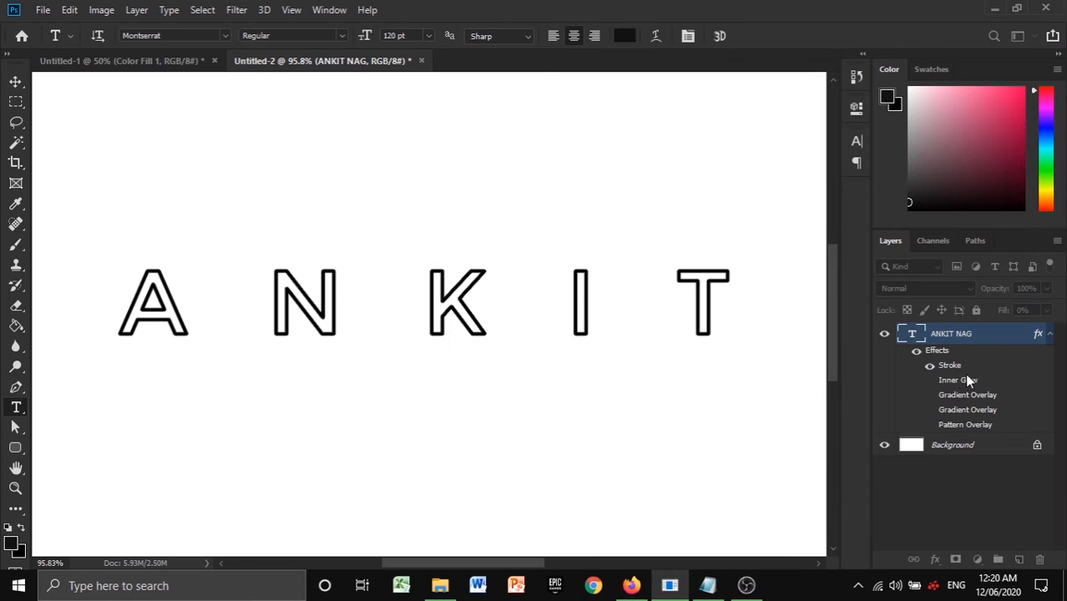
scroll(643, 344, "down", 1)
scroll(575, 469, "down", 1)
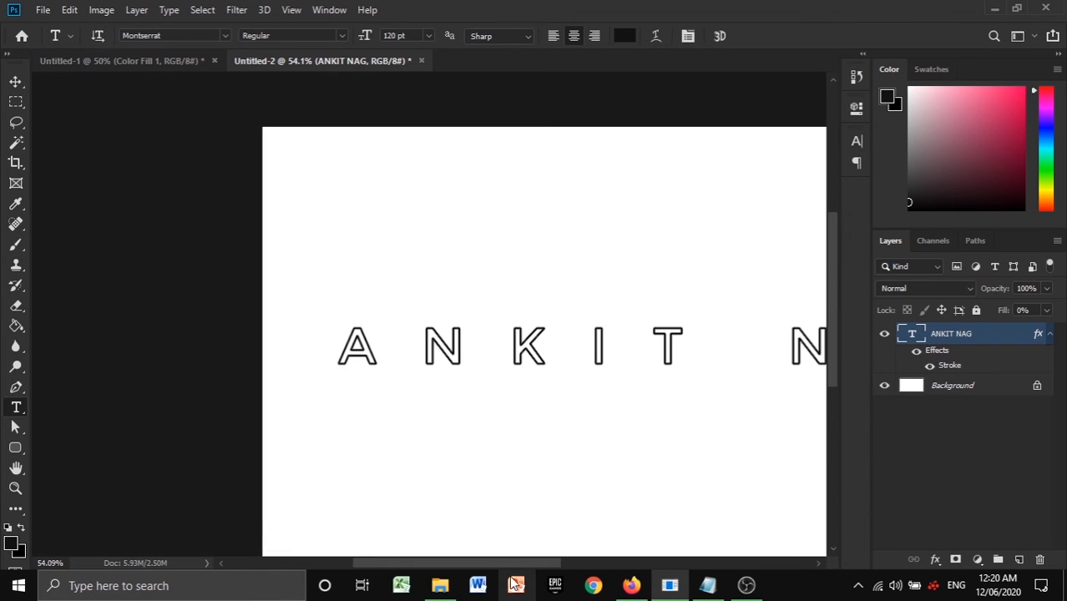
left_click_drag(522, 566, 562, 564)
scroll(574, 474, "down", 1)
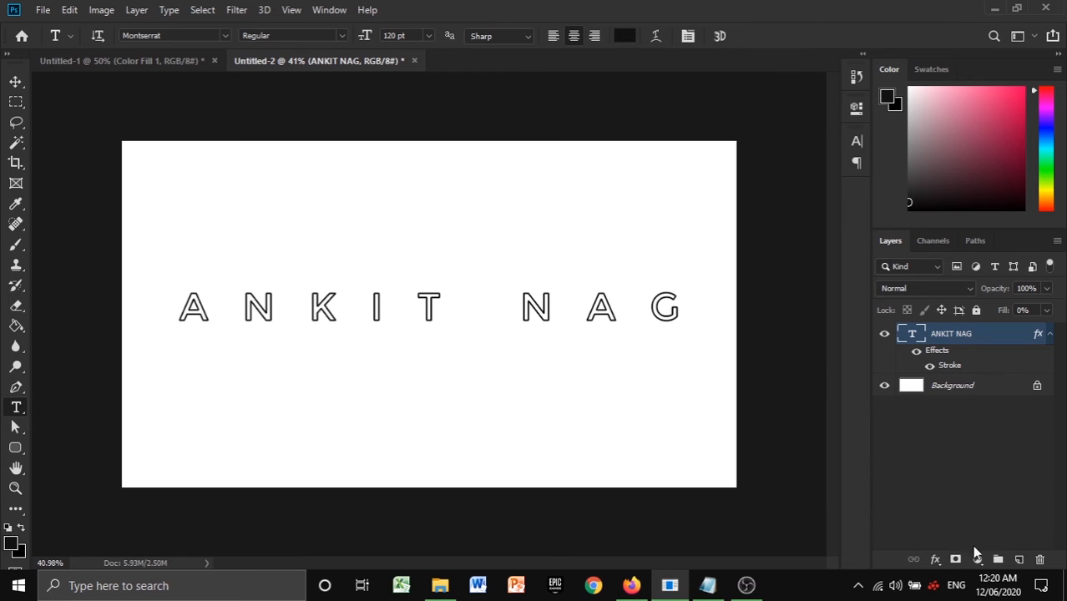
left_click(976, 386)
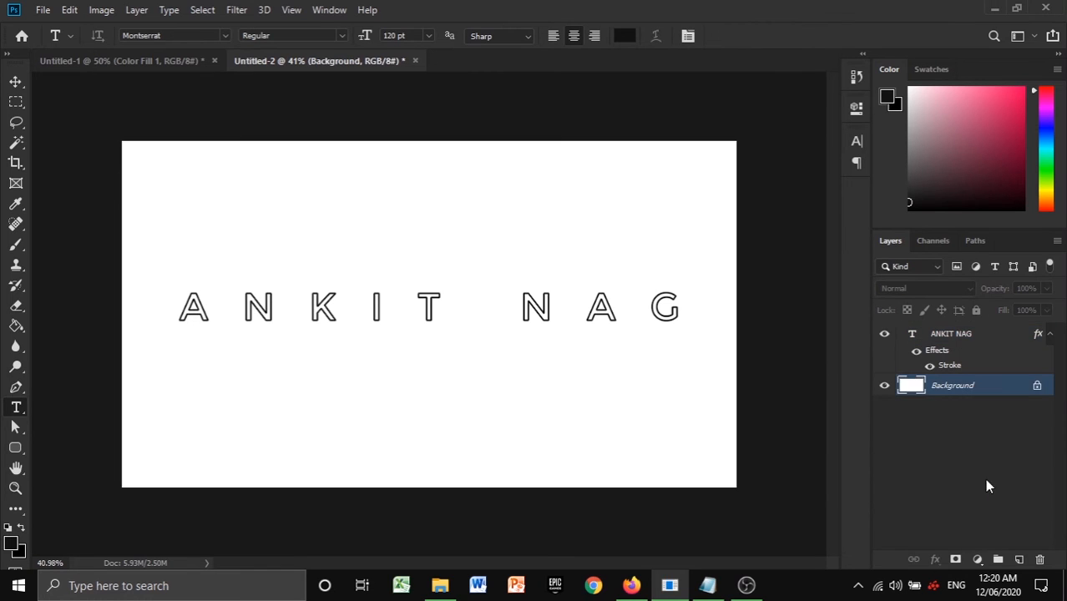
left_click(977, 559)
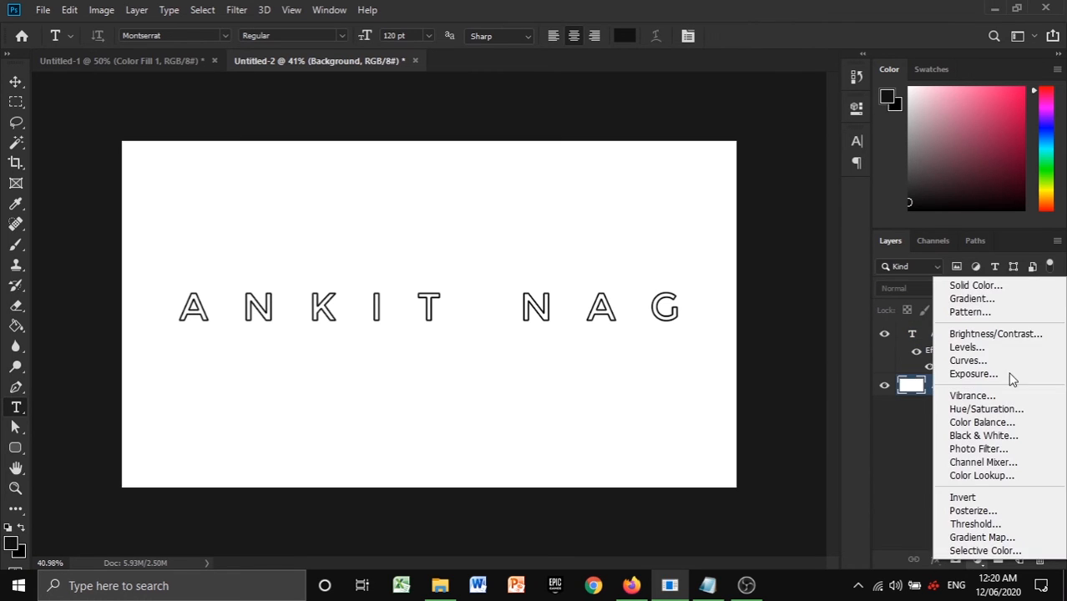
left_click(993, 285)
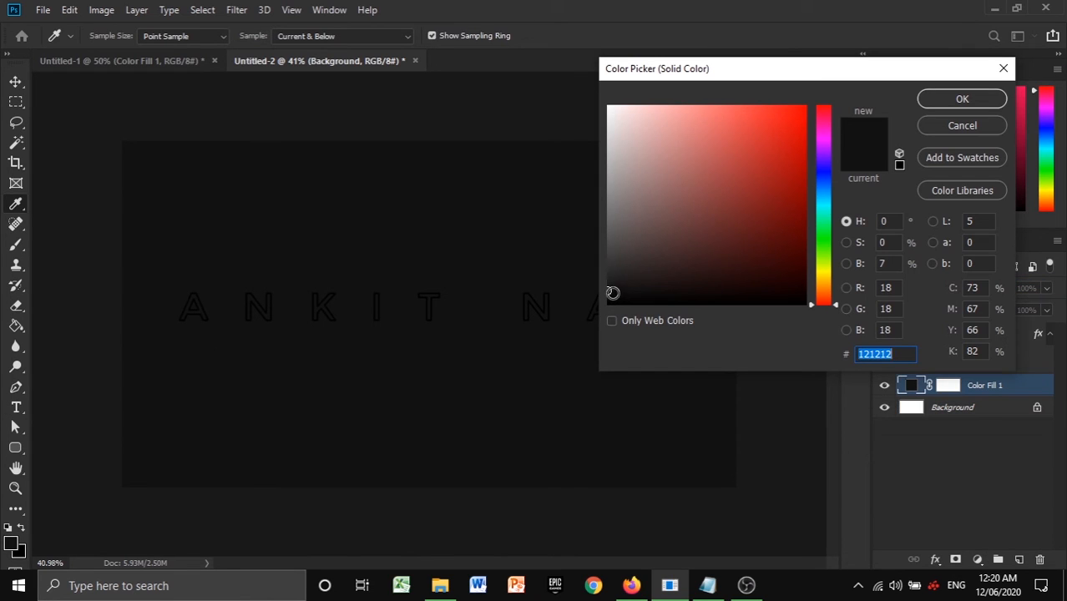
left_click(610, 296)
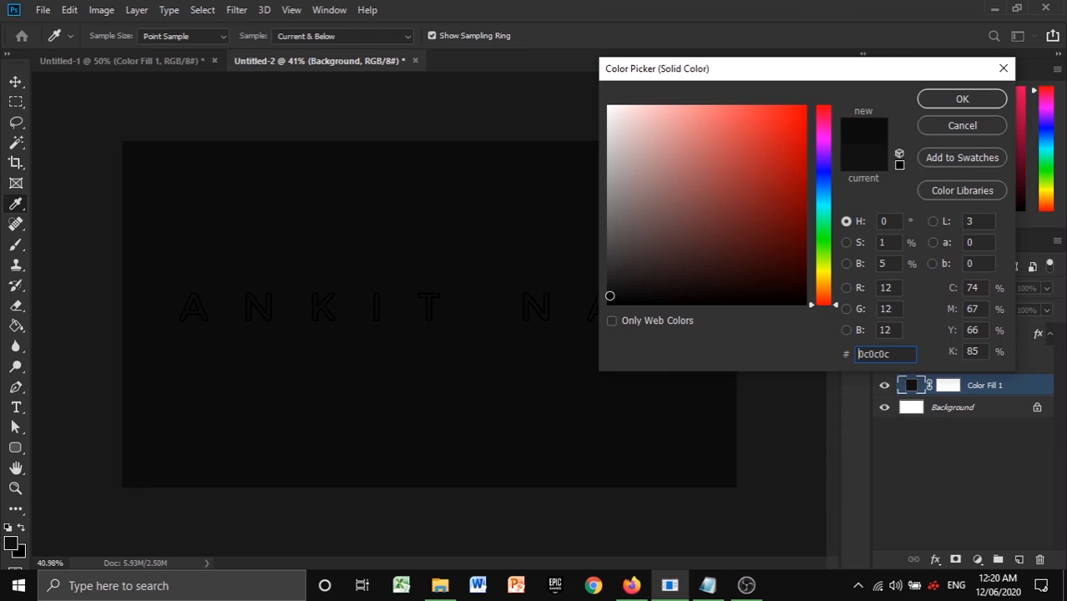
left_click(945, 99)
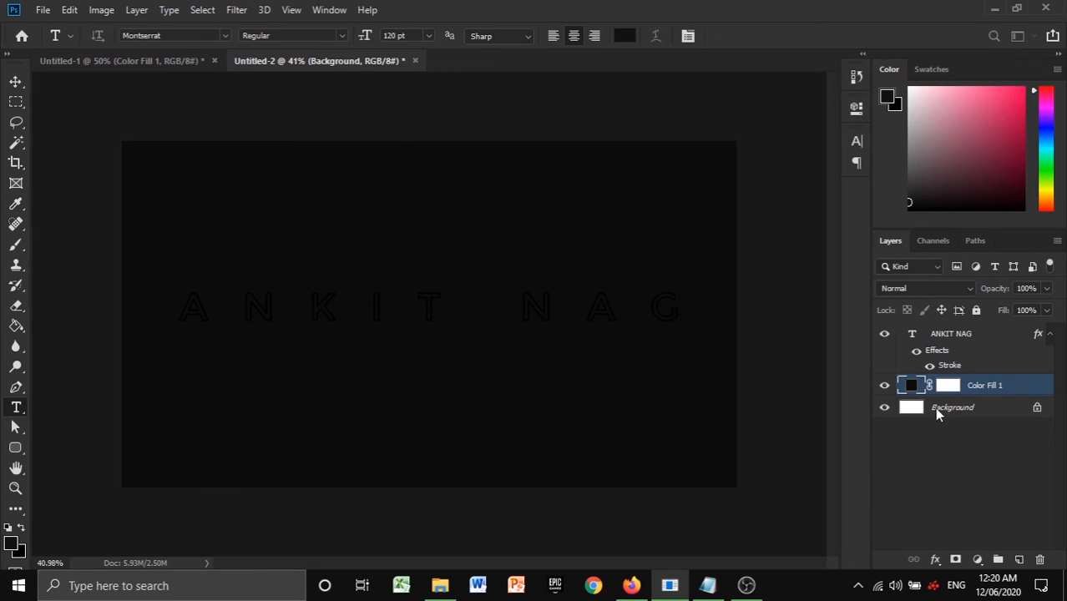
- Set the Stroke colour of the name's text layer to green 1efd00 and enable its Inner Glow effect
left_click(952, 334)
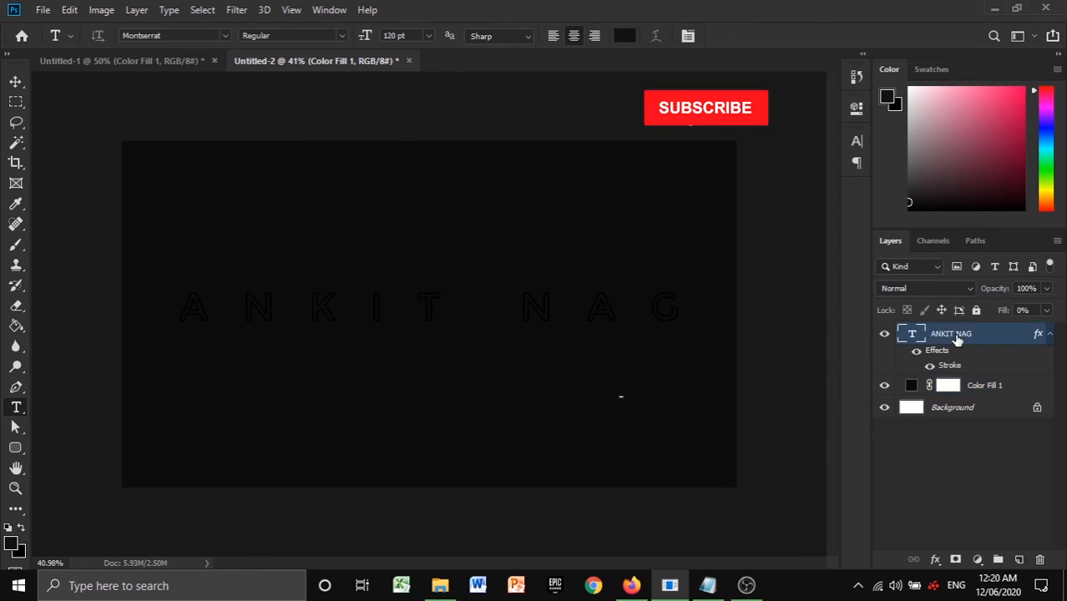
left_click(935, 560)
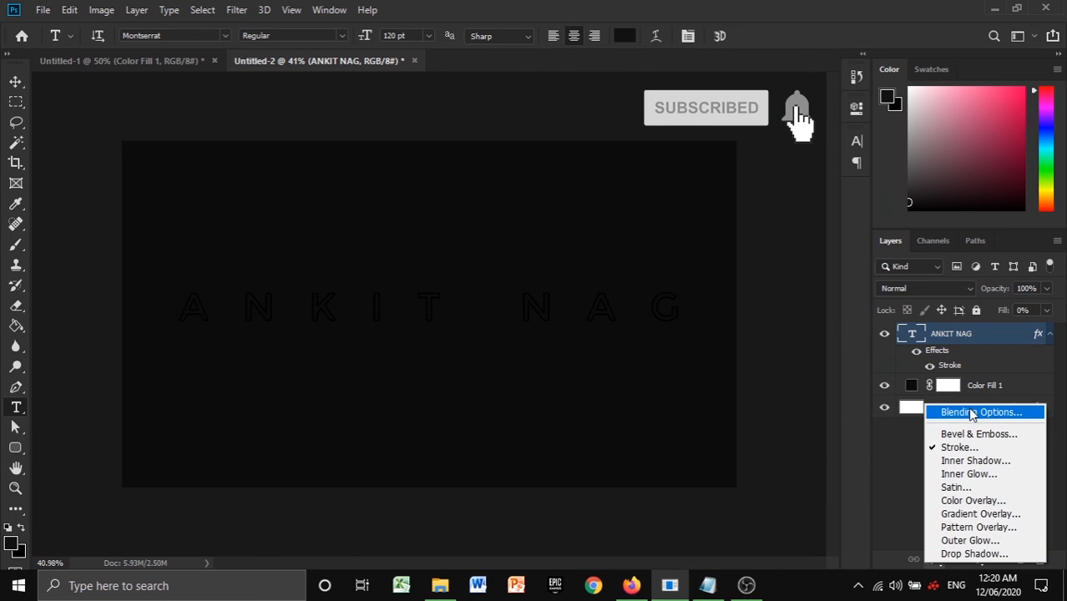
left_click(968, 413)
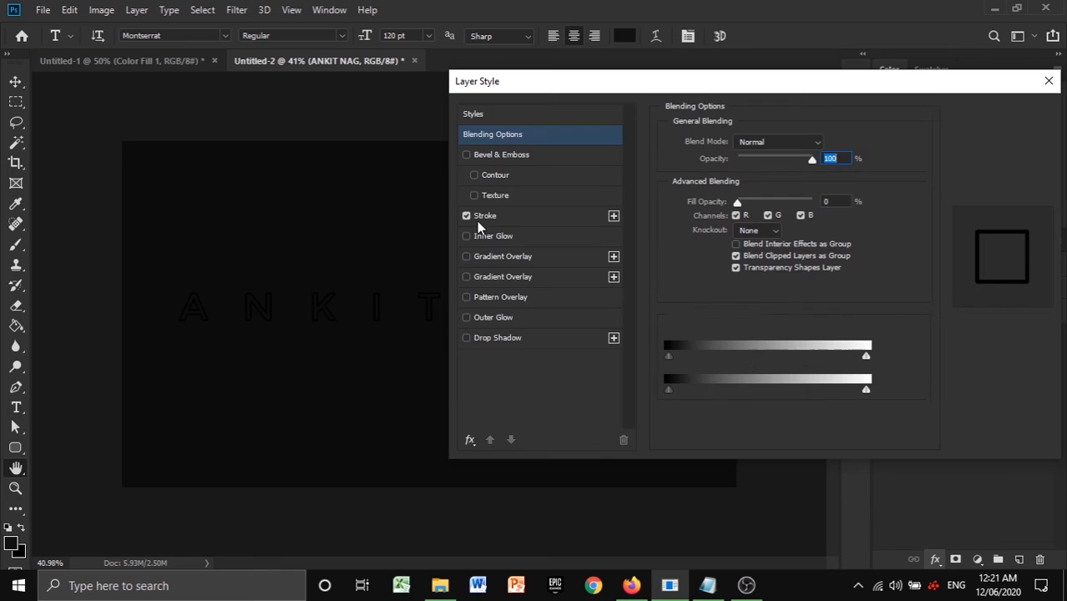
left_click(519, 214)
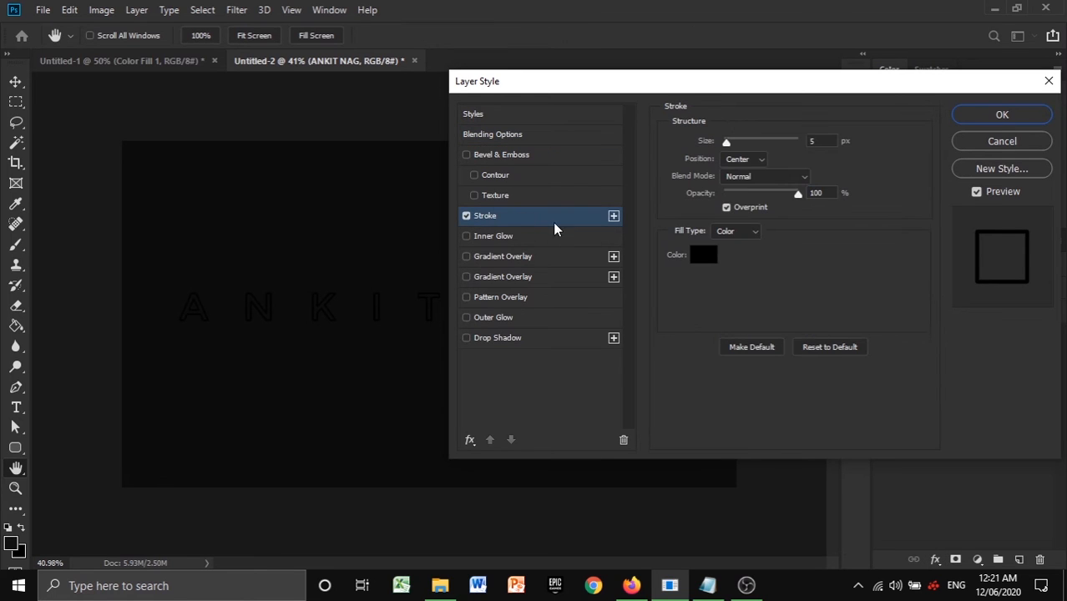
left_click(703, 256)
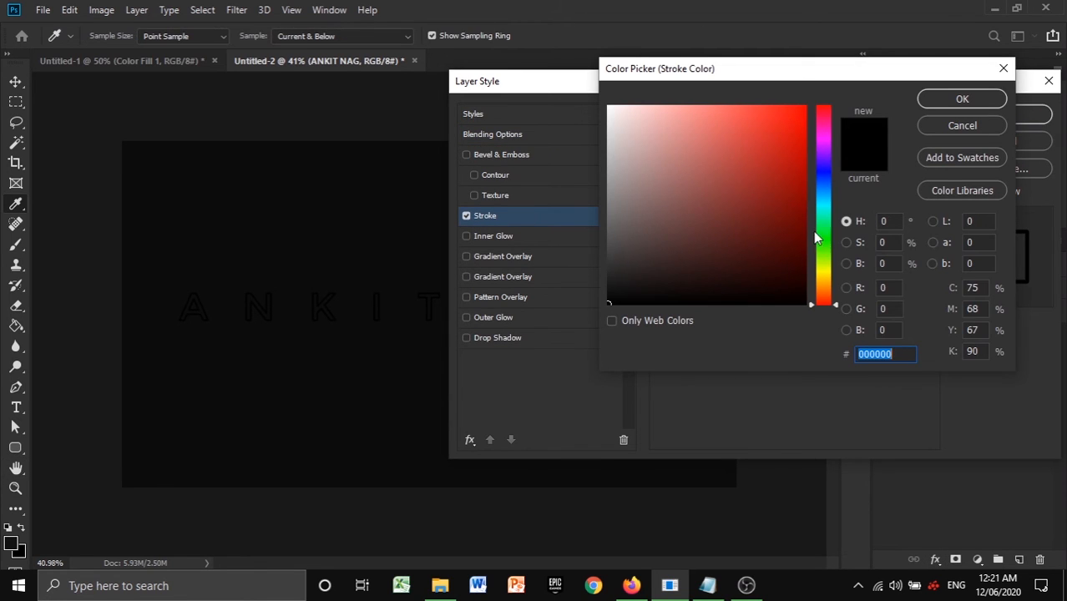
left_click(825, 241)
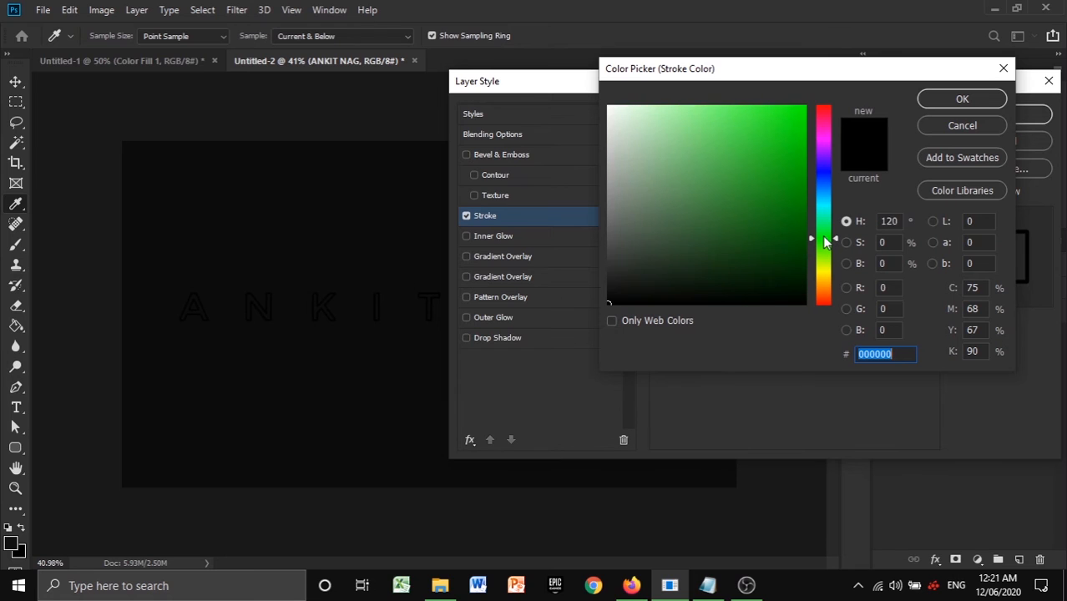
mouse_move(824, 243)
left_mouse_down()
mouse_move(825, 228)
mouse_move(824, 244)
left_mouse_up()
left_click(803, 109)
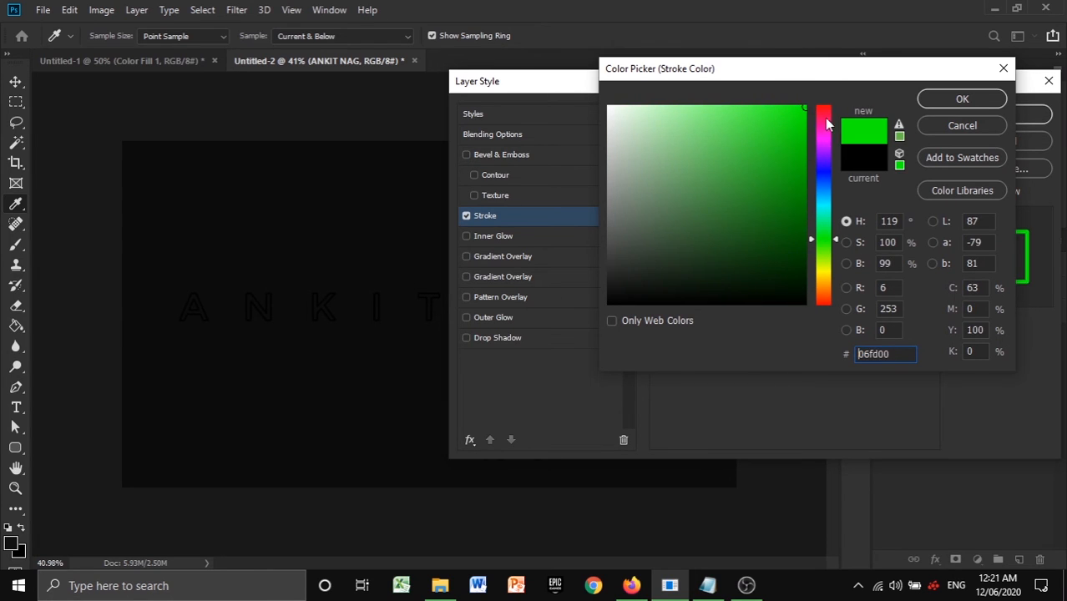
left_click(824, 242)
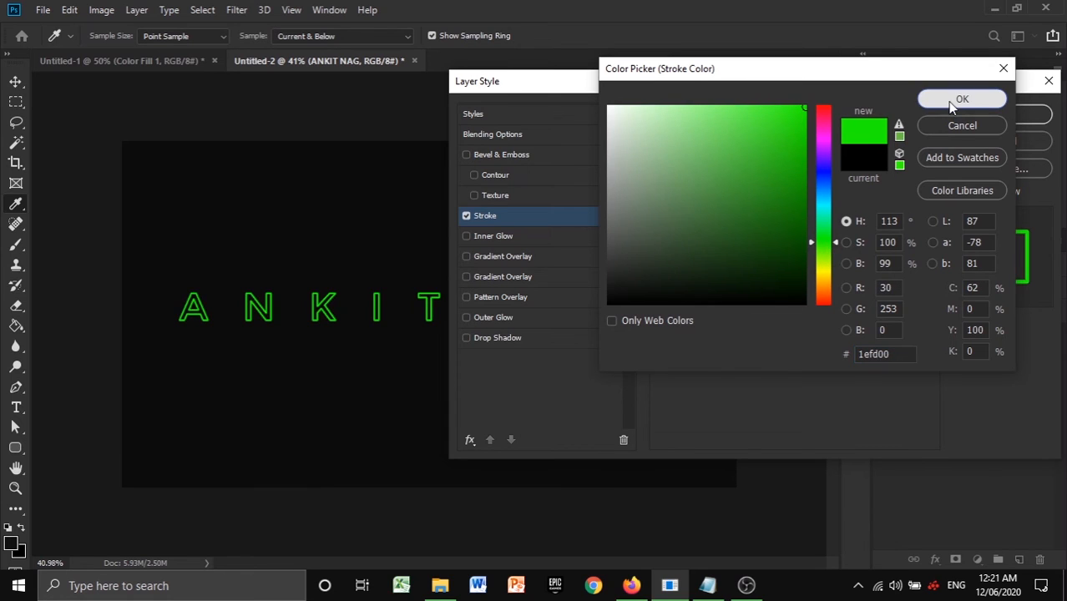
left_click(956, 101)
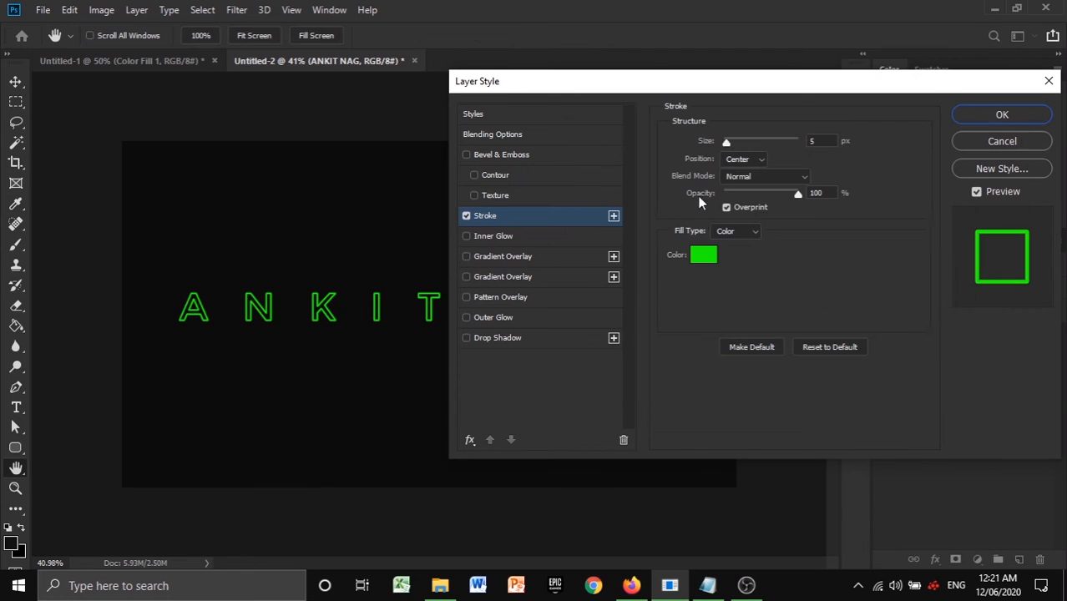
left_click(483, 236)
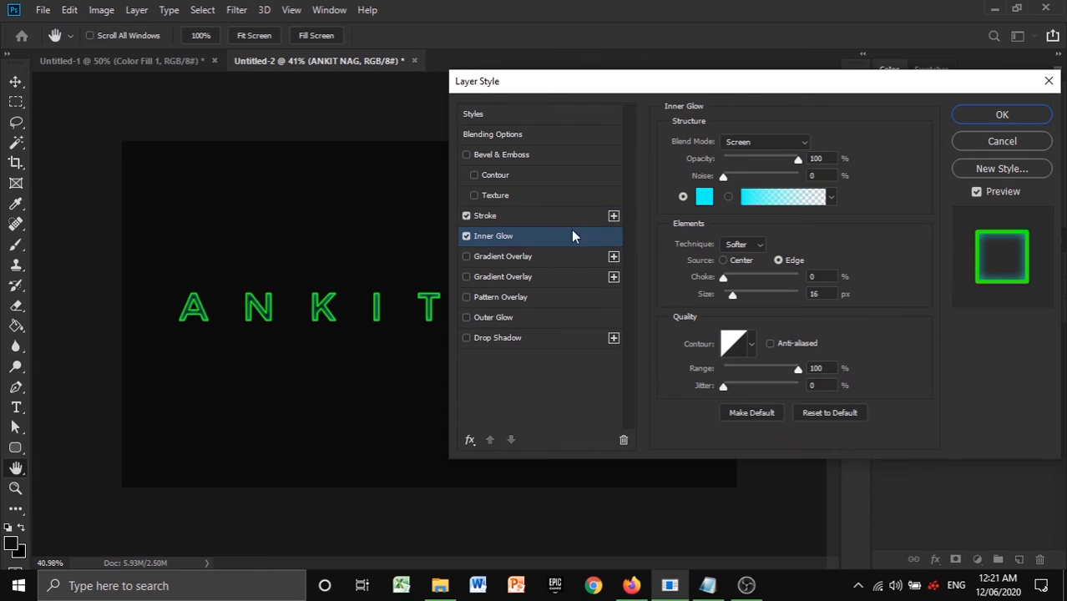
left_click(705, 196)
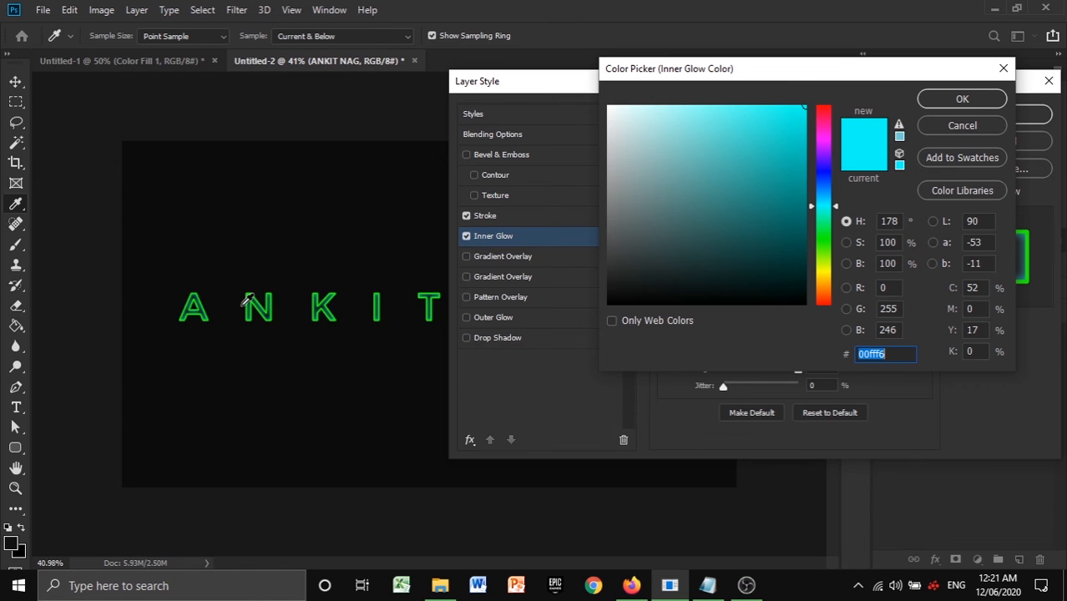
left_click(381, 294)
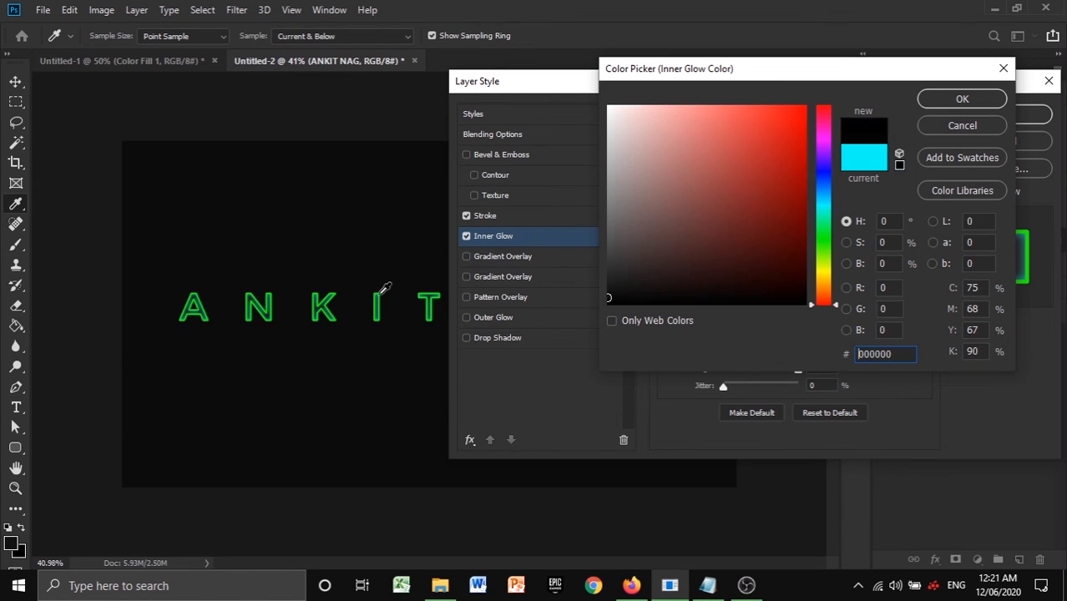
left_click(384, 292)
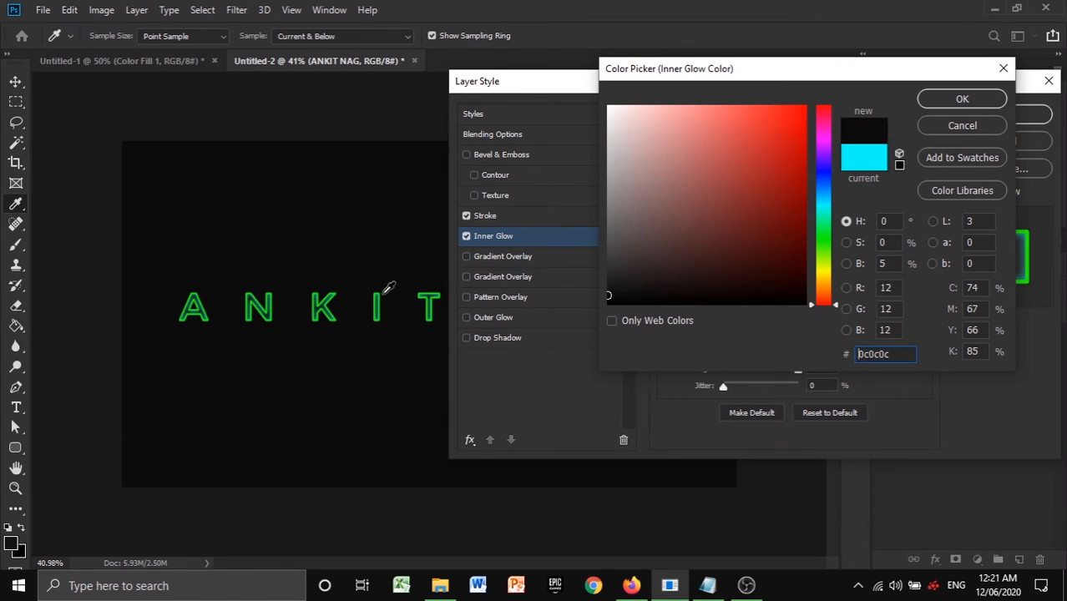
left_click(964, 125)
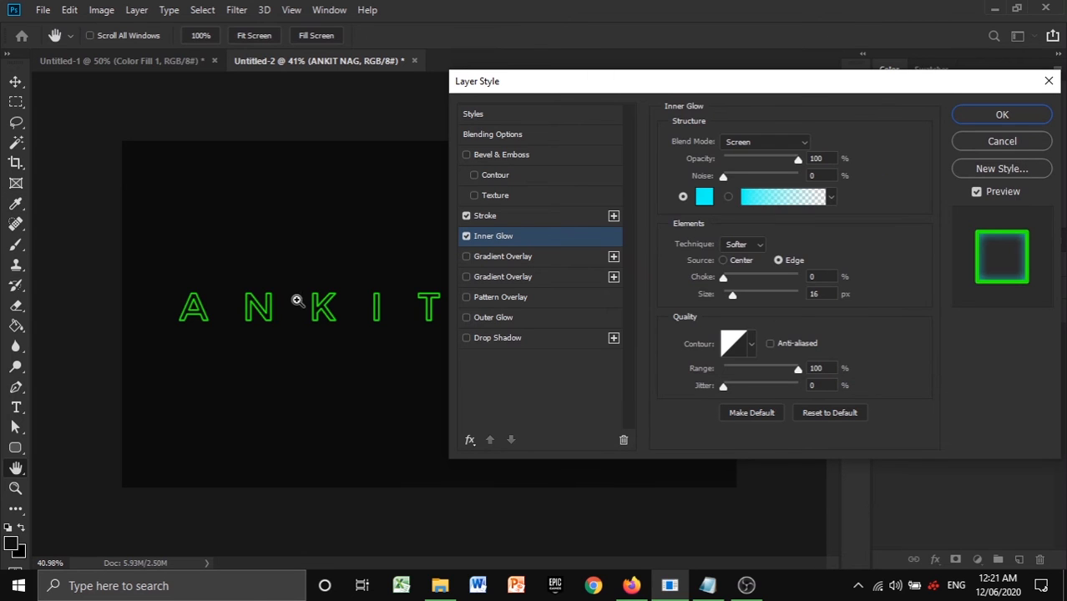
- Set the Inner Glow colour of the name's text layer to green 12ff00, checking it on the letter N
left_click(307, 295, "ctrl")
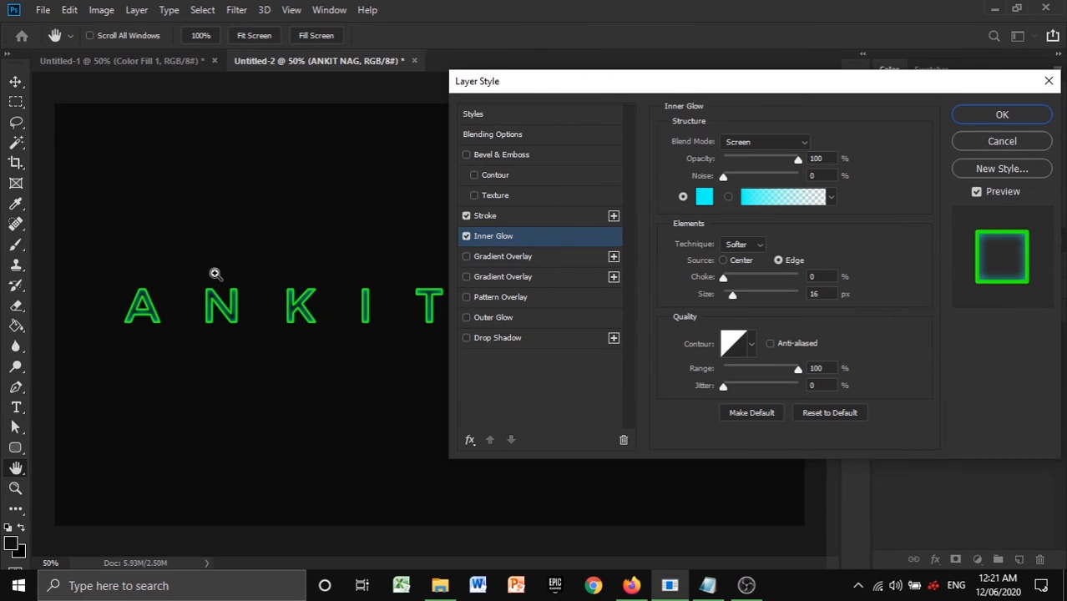
left_click(214, 274, "ctrl")
left_click(170, 281, "ctrl")
left_click(200, 301, "ctrl")
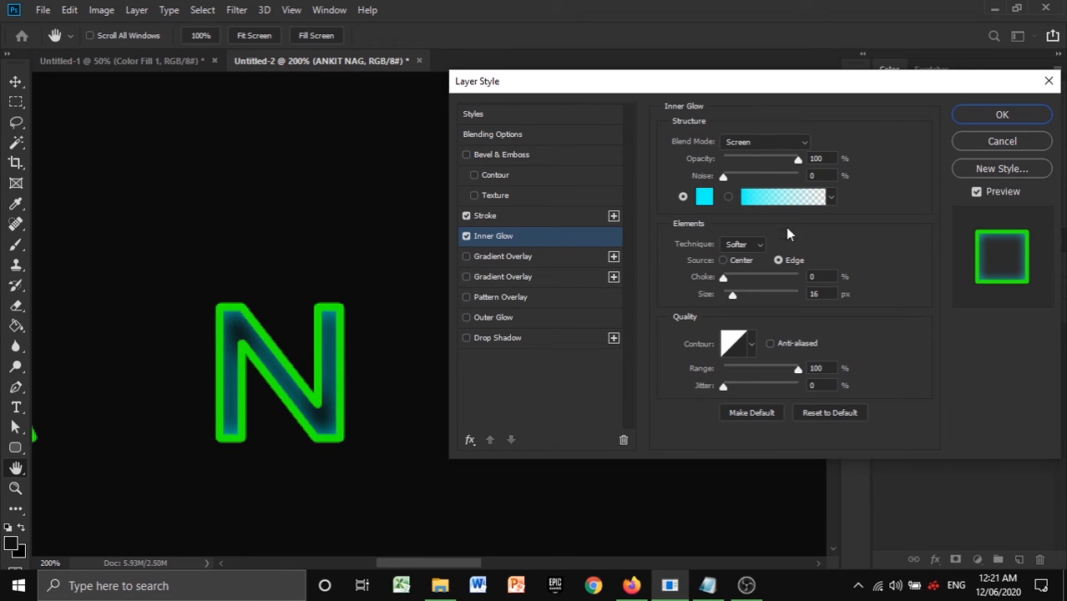
left_click(701, 196)
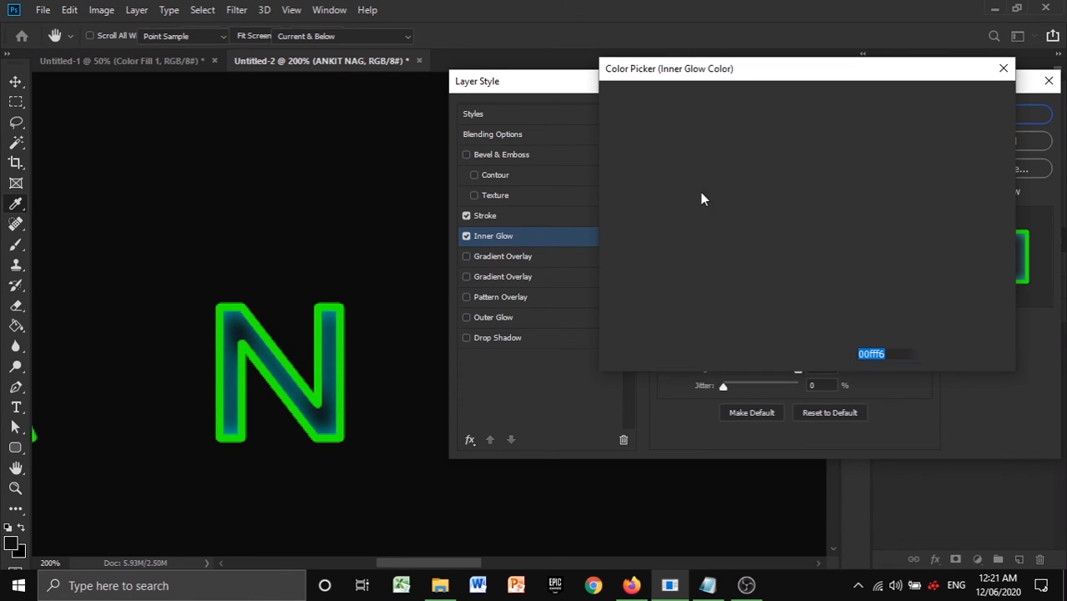
left_click(225, 307)
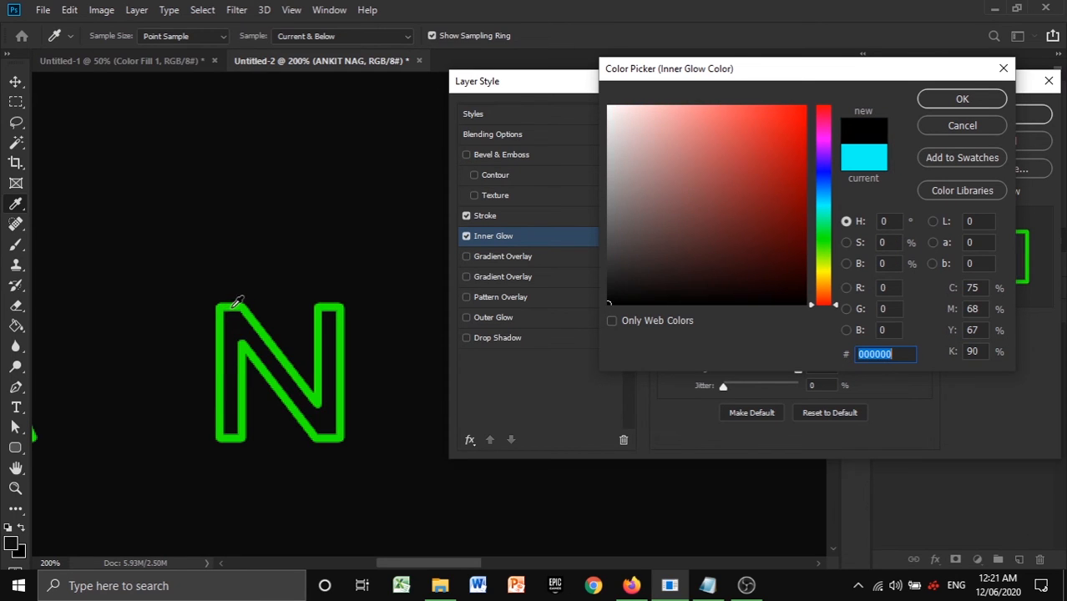
mouse_move(825, 250)
left_mouse_down()
mouse_move(823, 235)
mouse_move(824, 245)
left_mouse_up()
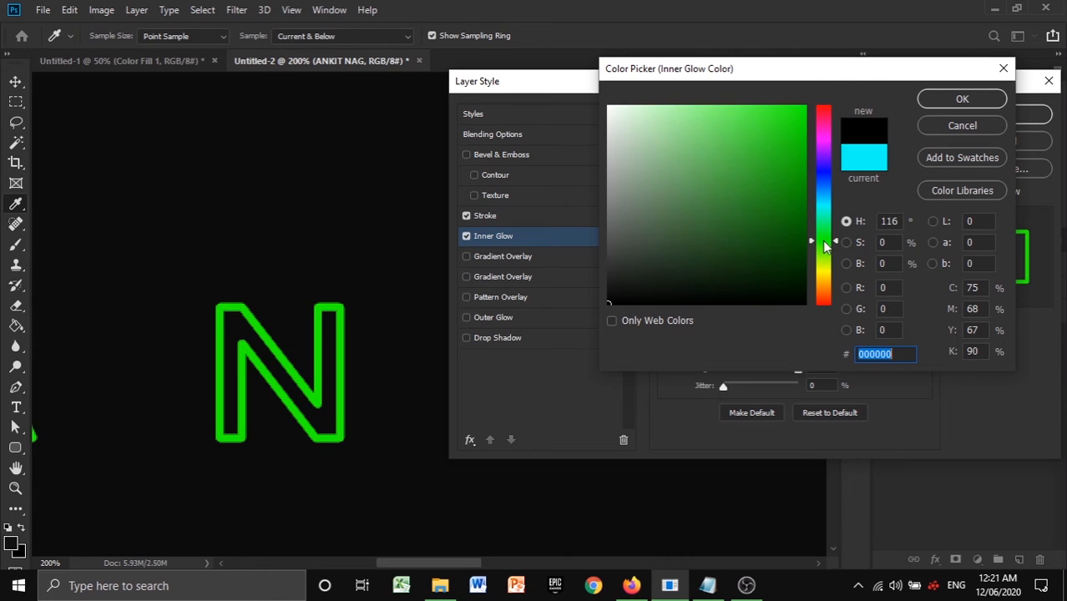
left_click(799, 108)
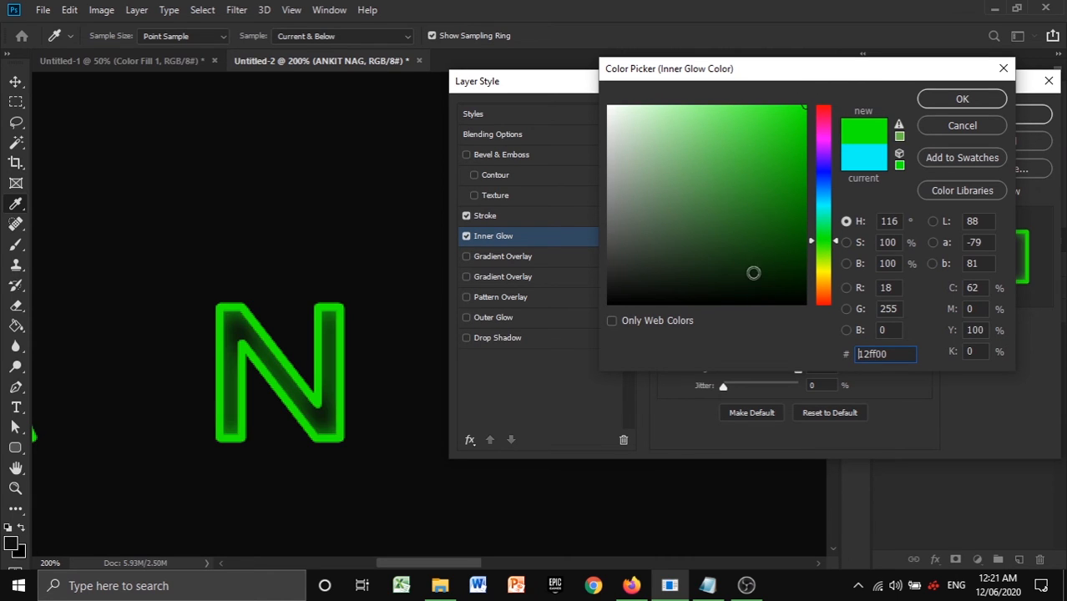
left_click(958, 101)
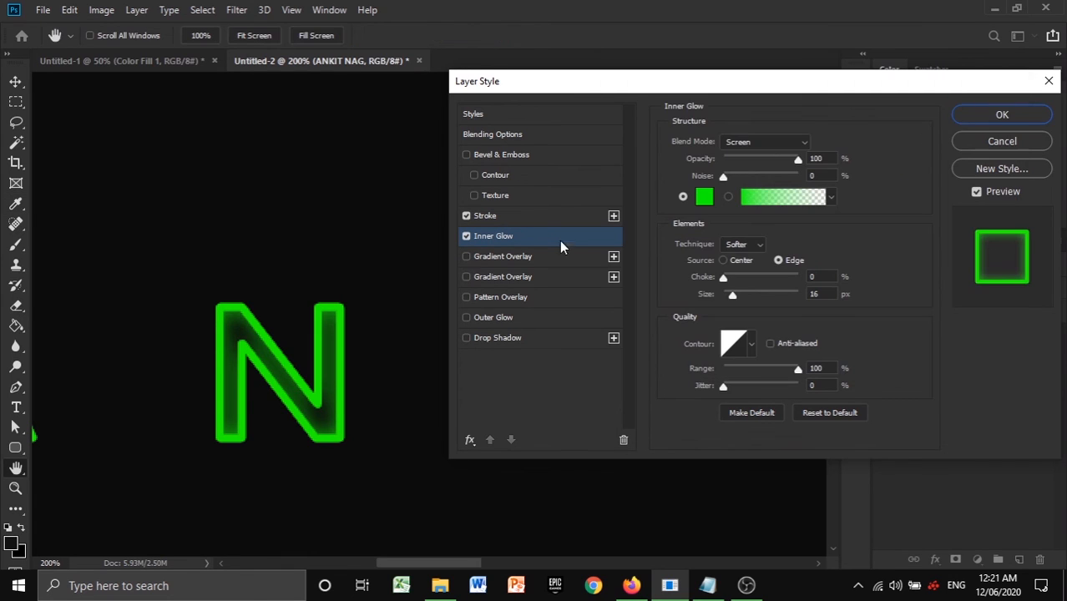
- Match the Inner Glow colour to the Stroke's green by setting it to 1efd00
left_click(563, 218)
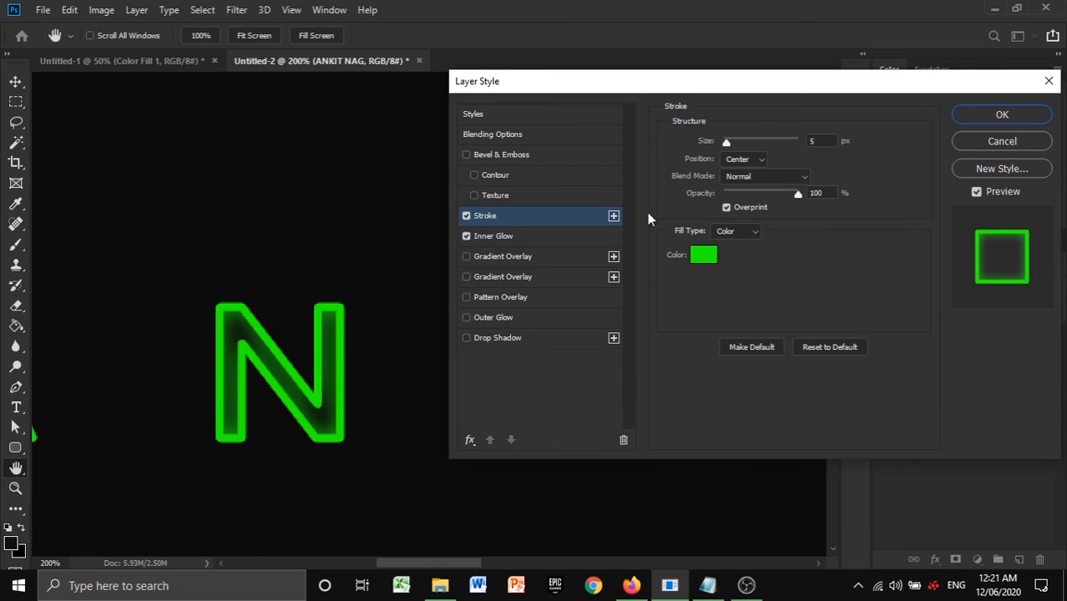
left_click(707, 261)
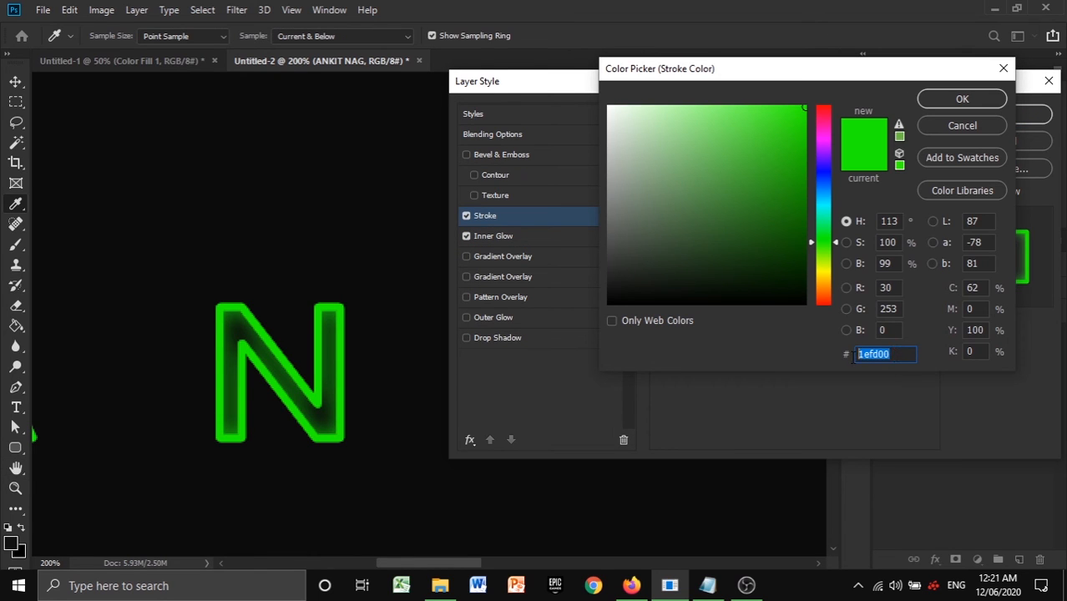
left_click(980, 97)
left_click(572, 238)
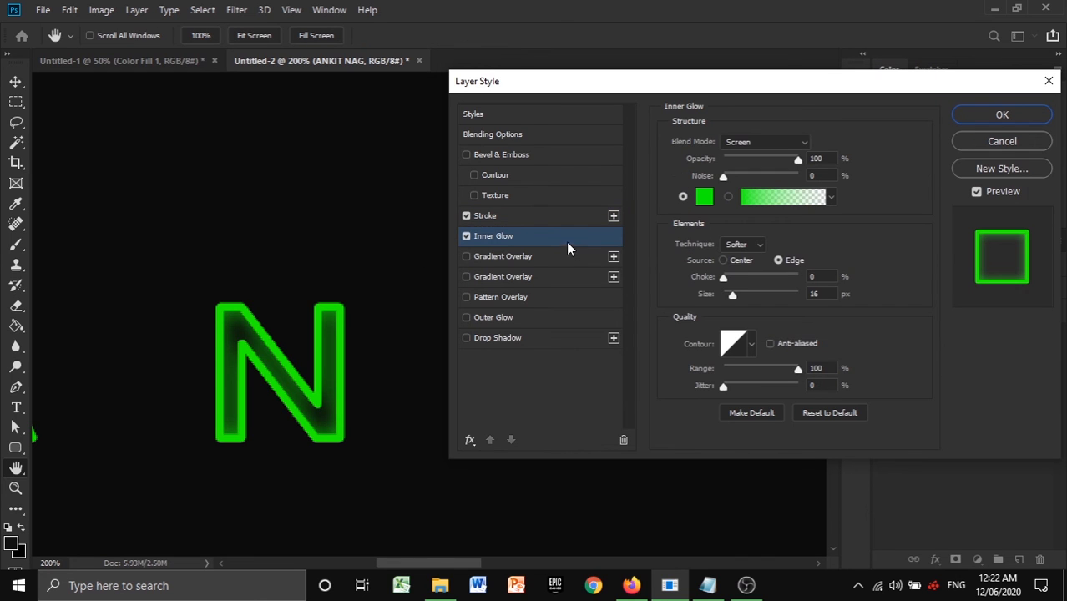
left_click(706, 196)
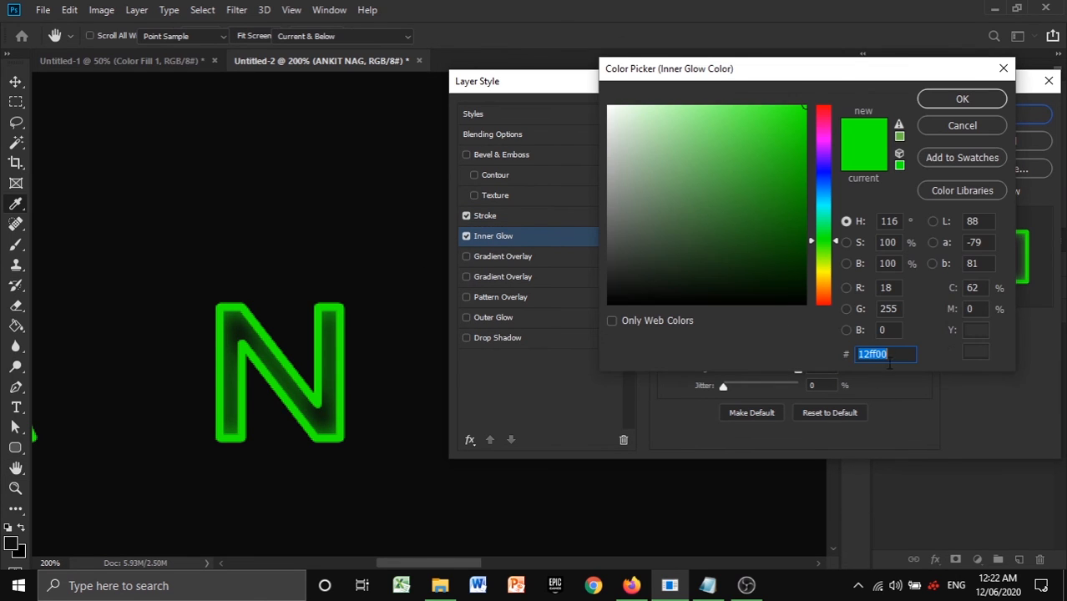
type("1efd00")
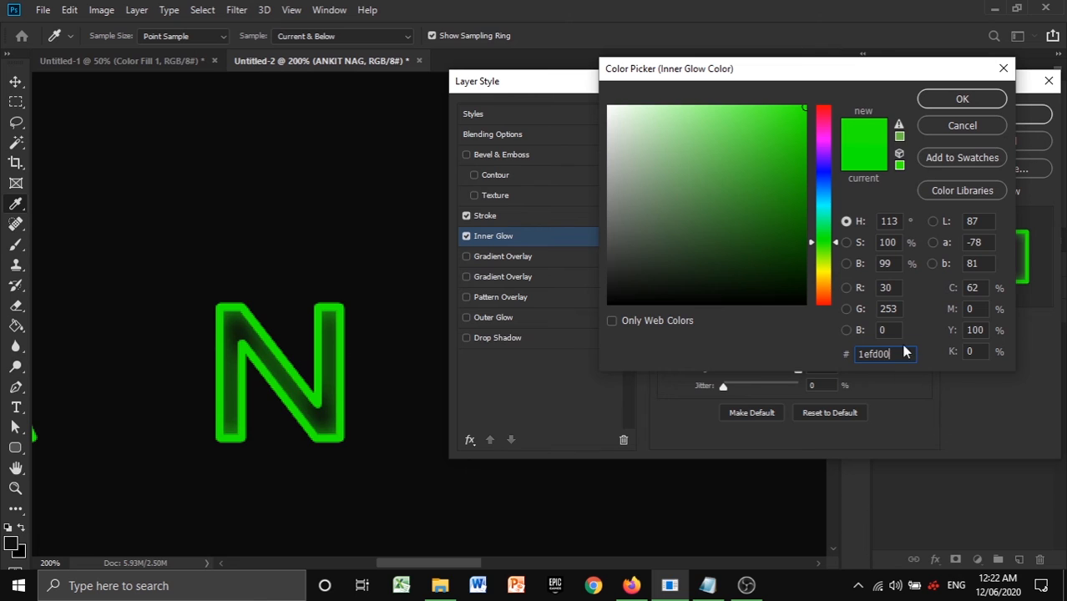
left_click(965, 99)
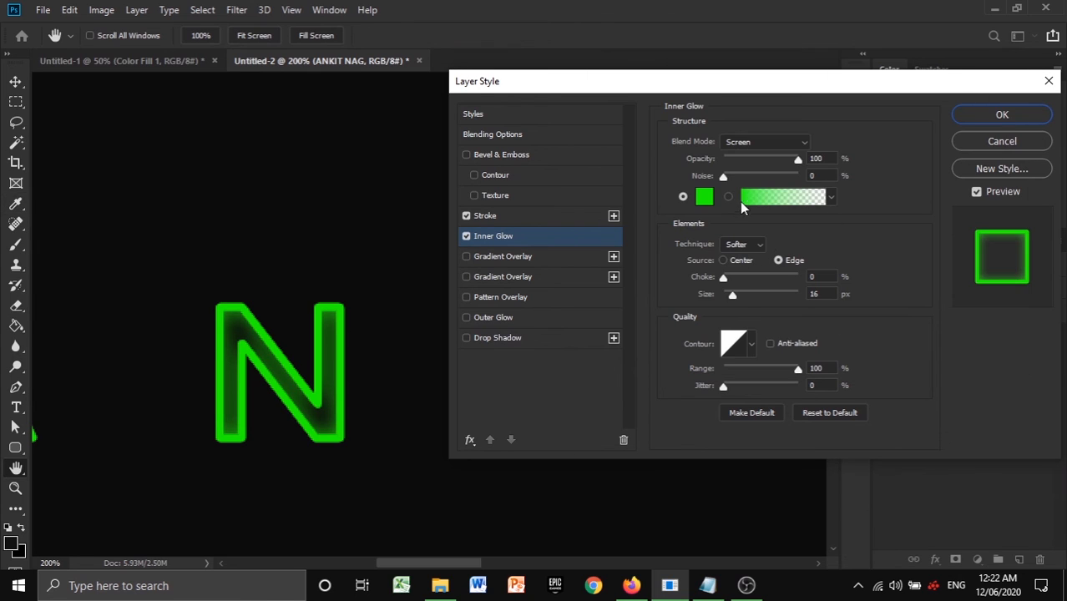
- Set the Inner Glow size to 13 px
left_click_drag(735, 305, 732, 304)
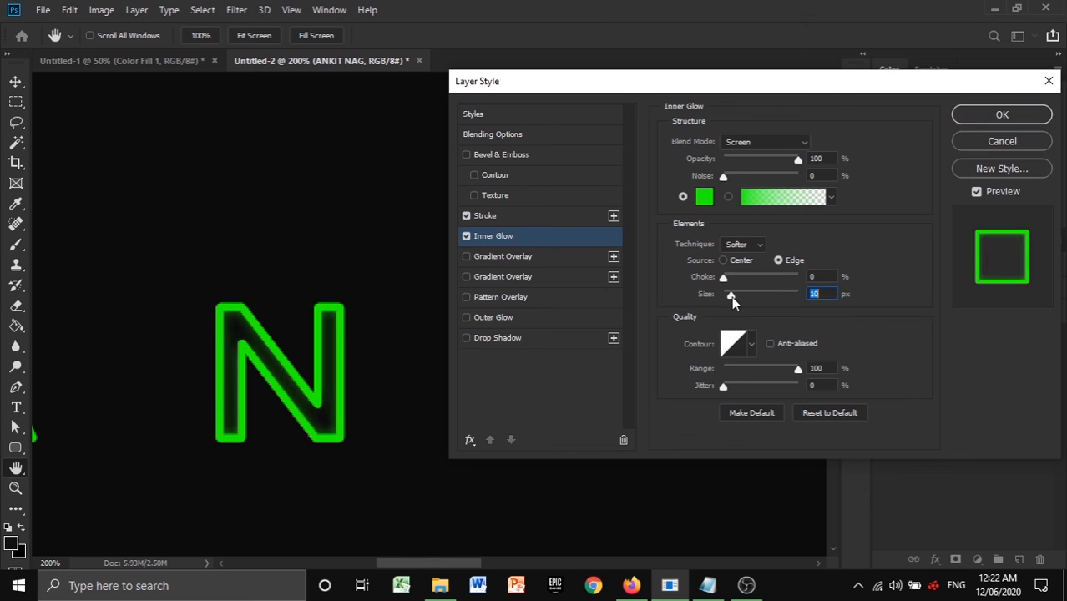
key("Up")
key("Up")
key("Up")
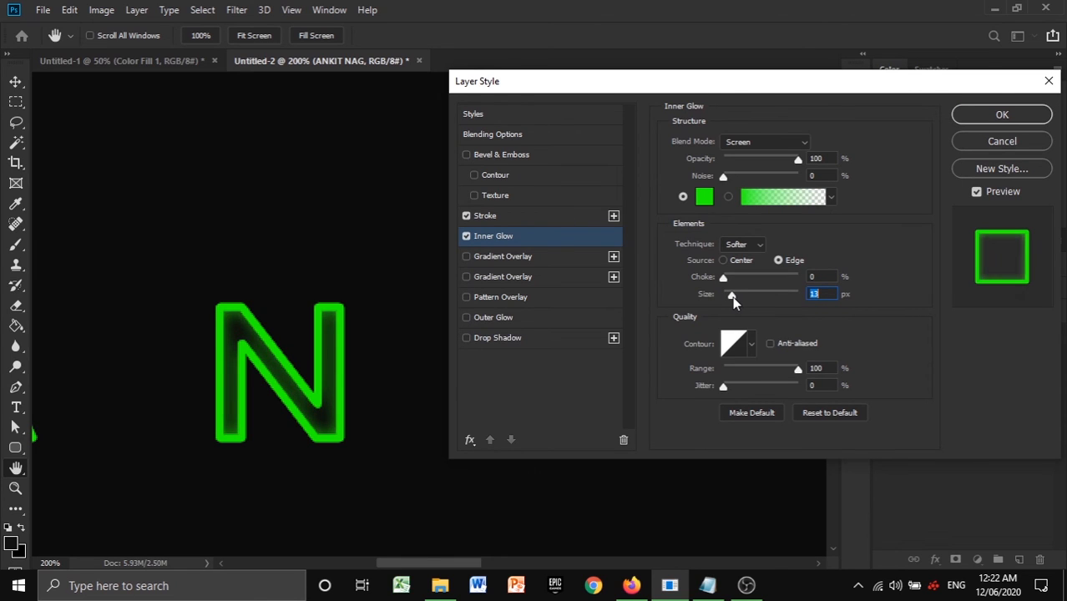
- Enable the Outer Glow effect on the text and set its colour to green 1efd00
left_click(466, 318)
left_click(520, 322)
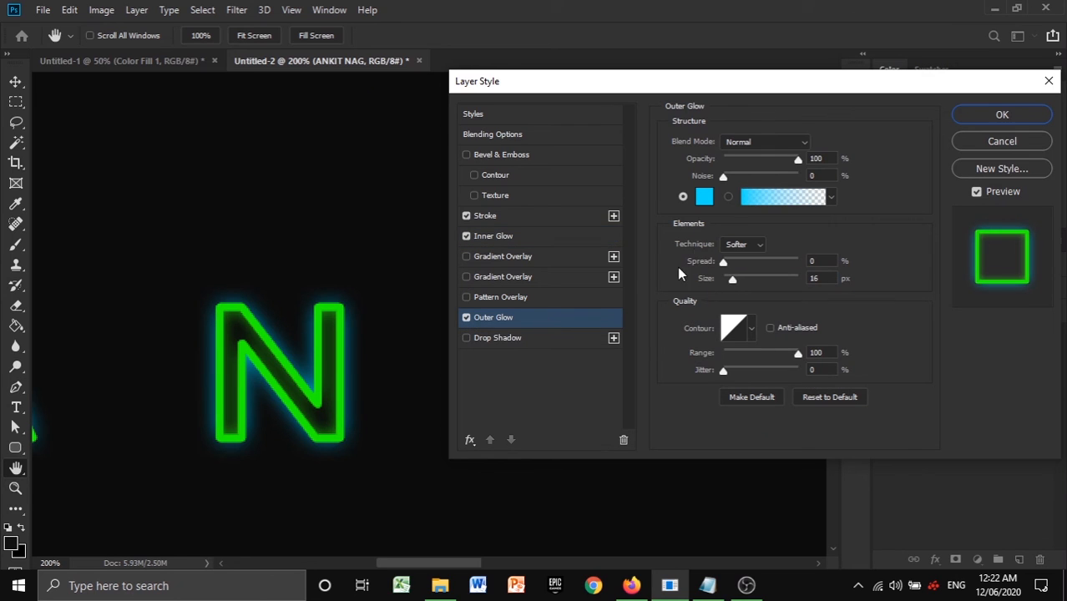
left_click(706, 198)
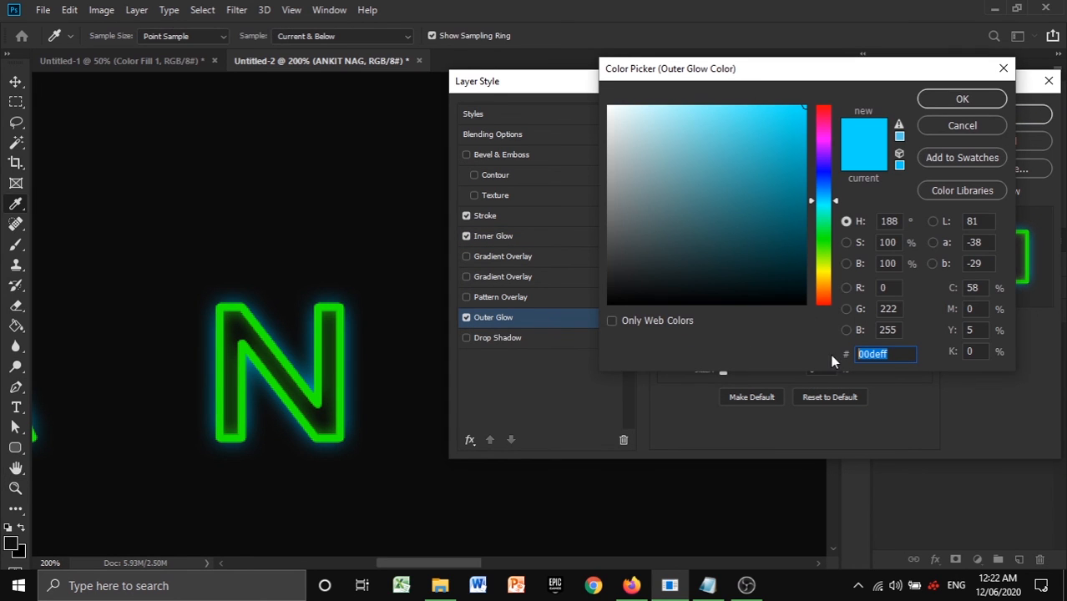
type("1efd00")
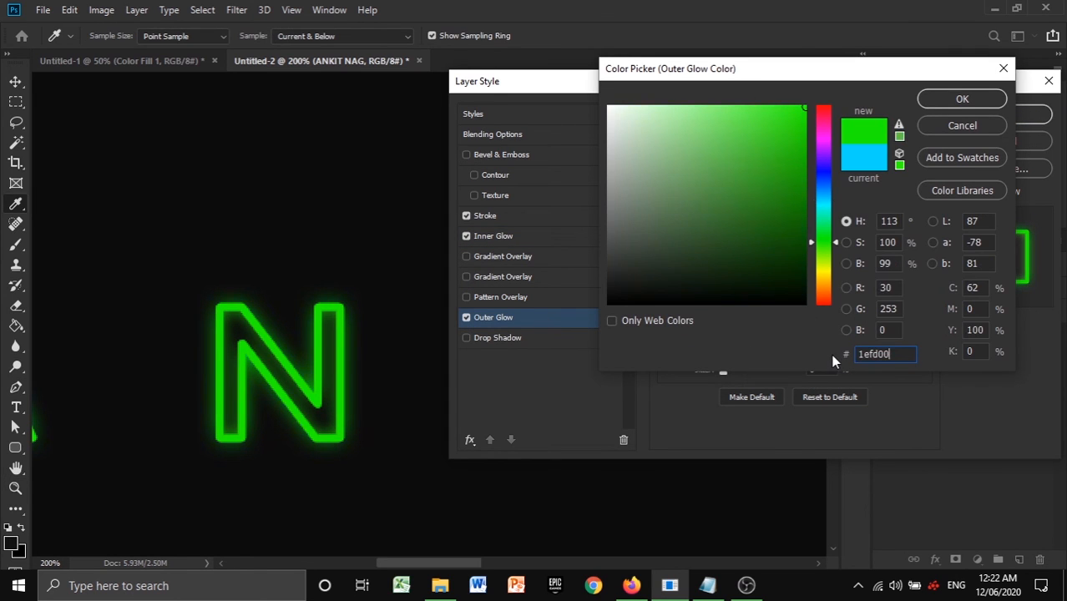
left_click(952, 101)
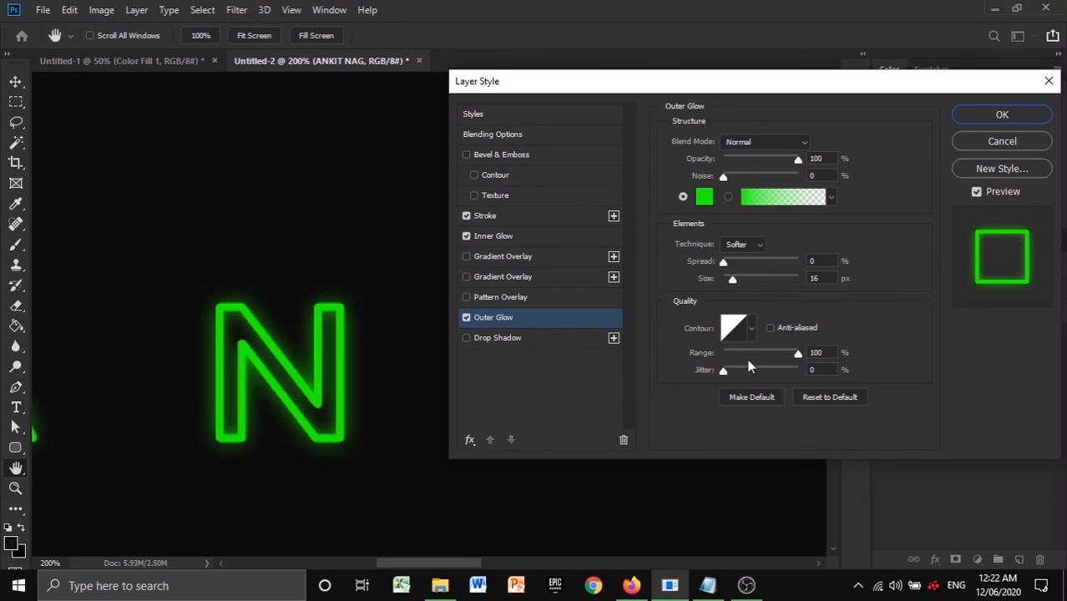
- Try an Outer Glow size of 10 px and a Pattern Overlay, switching the overlay off again
left_click_drag(732, 282, 732, 279)
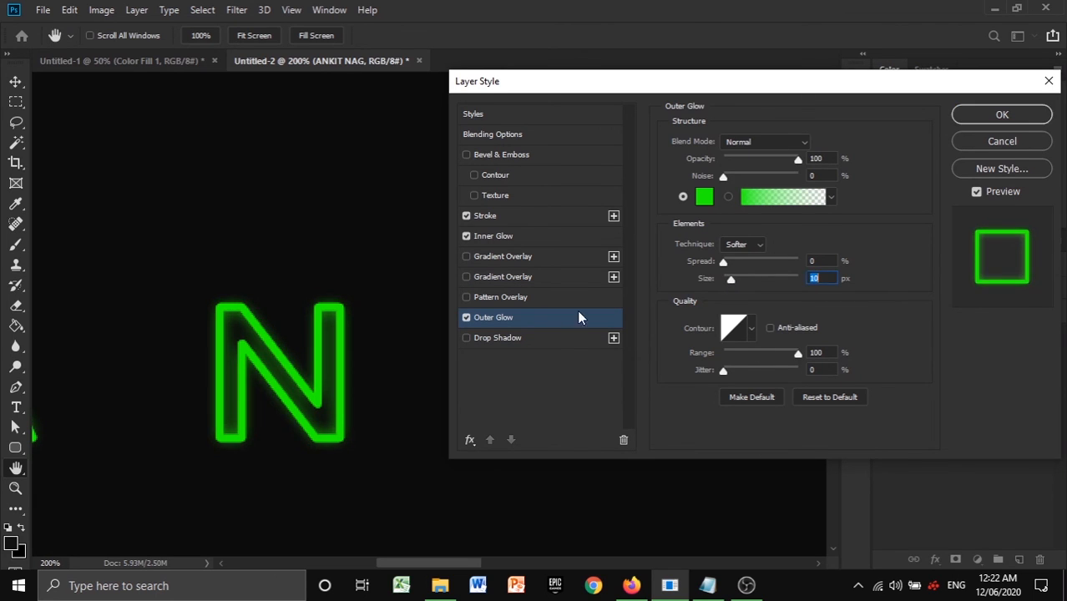
left_click(528, 296)
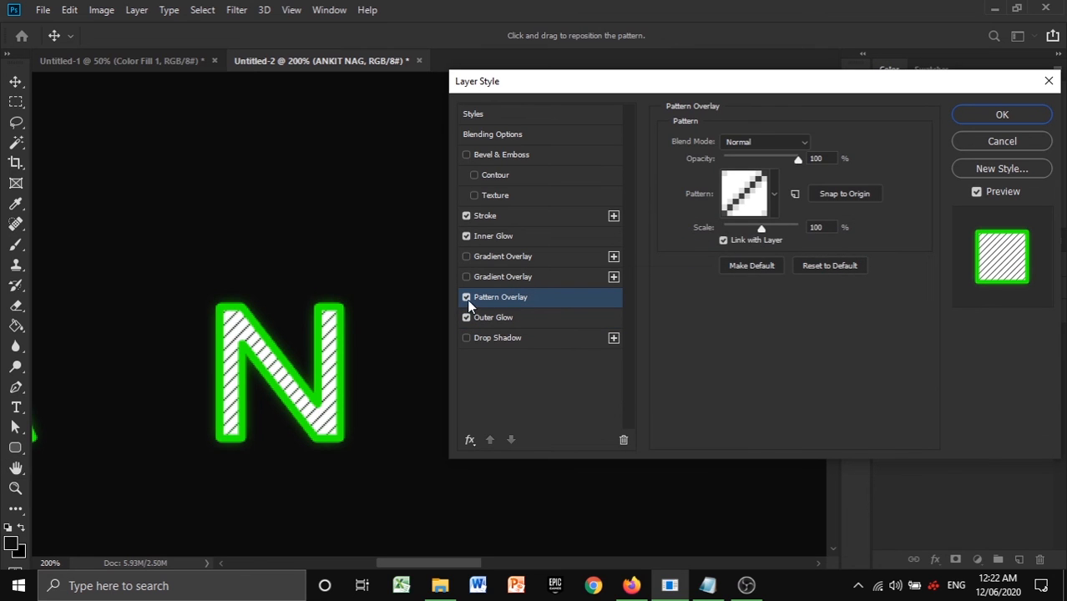
left_click(467, 298)
- Set the Outer Glow size to 13 px to match the Inner Glow size
left_click(500, 235)
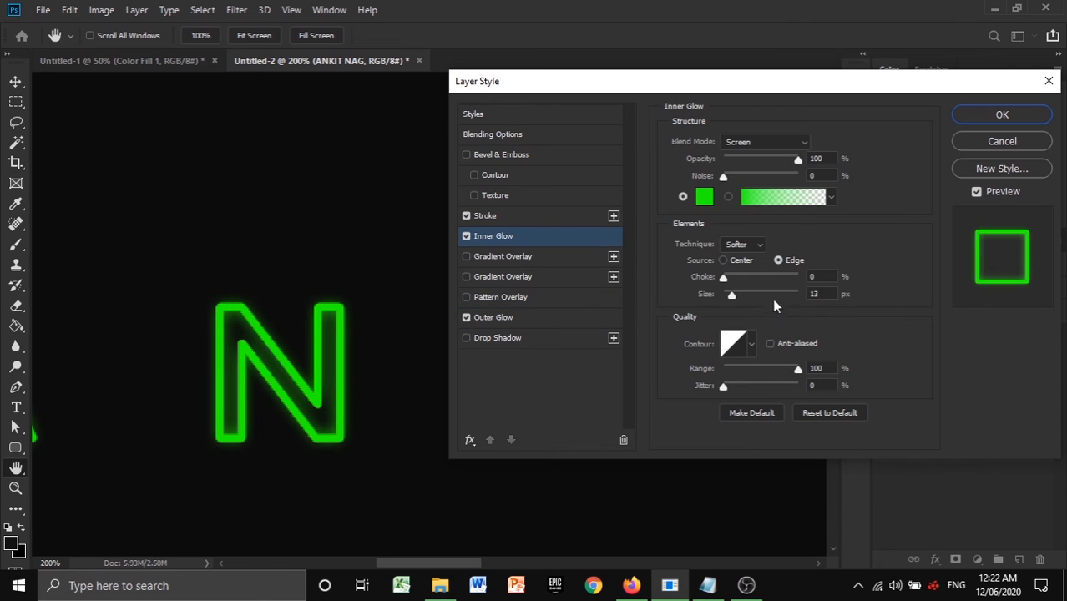
left_click(569, 322)
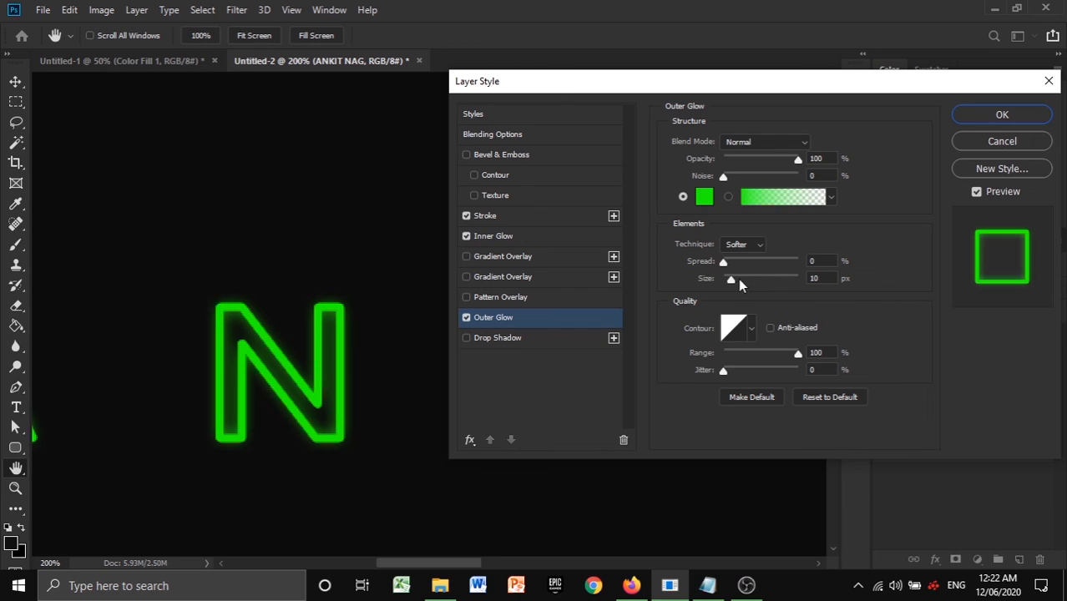
left_click_drag(730, 277, 731, 278)
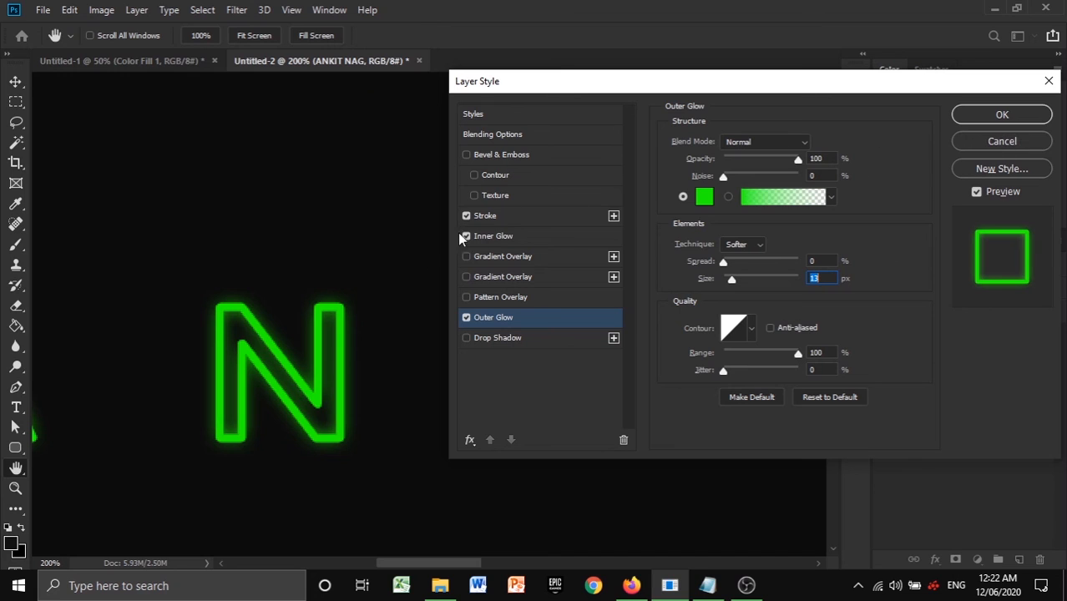
- Lower the Stroke opacity to 79%, apply the layer style and switch to the Move tool
left_click(507, 215)
mouse_move(798, 194)
left_mouse_down()
mouse_move(736, 197)
mouse_move(784, 194)
left_mouse_up()
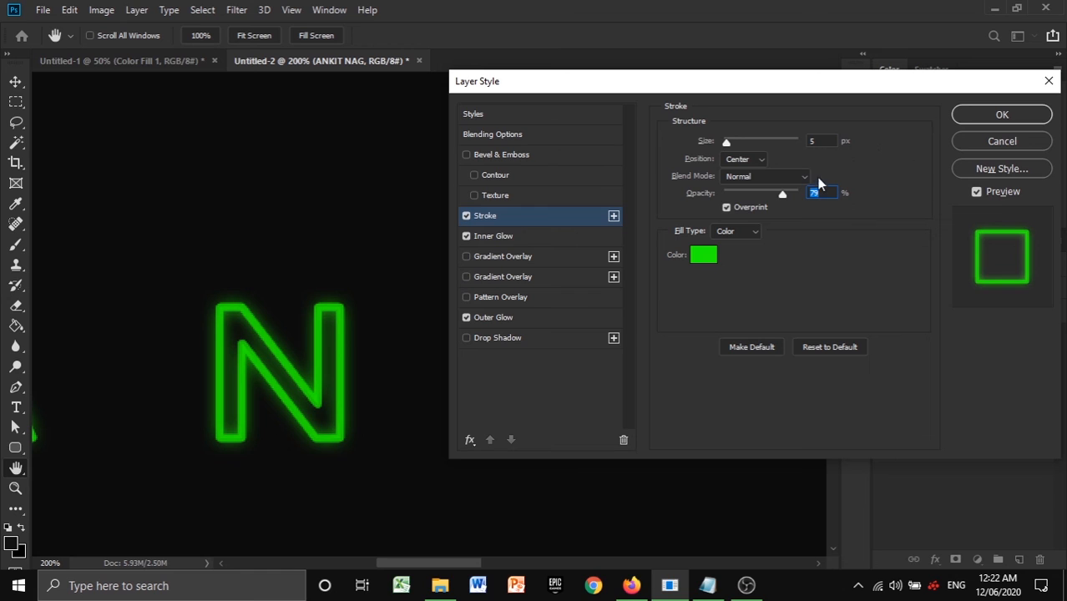
left_click(994, 114)
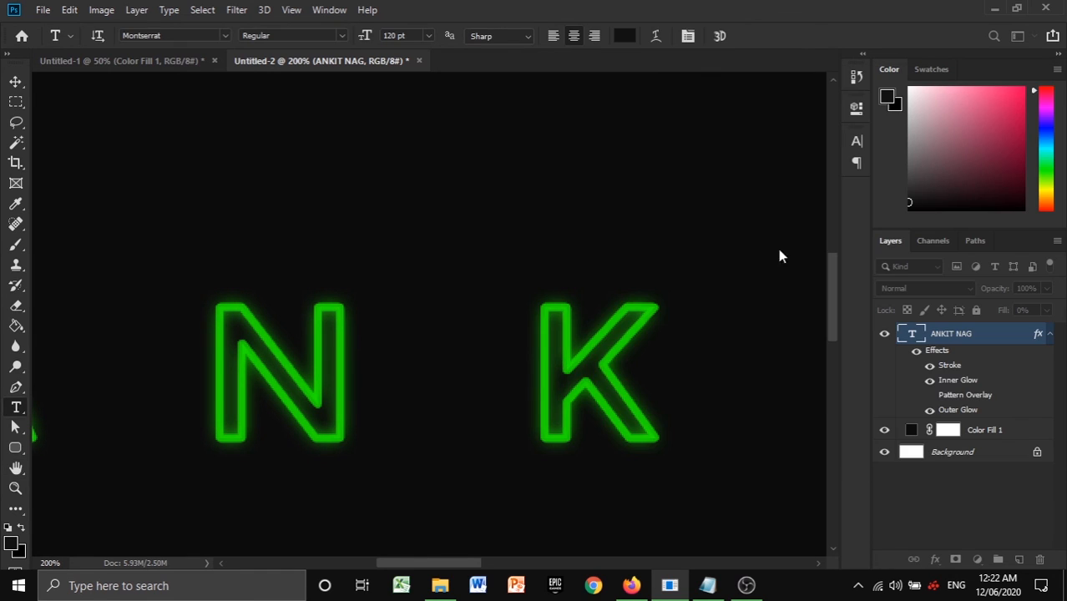
scroll(502, 391, "down", 4)
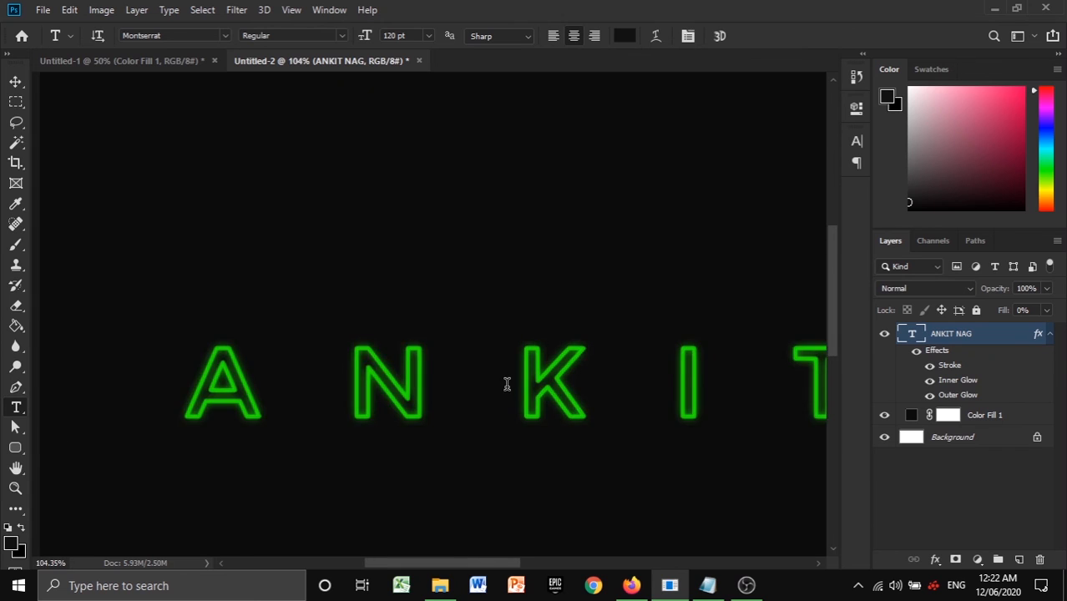
key("ctrl+0")
key("v")
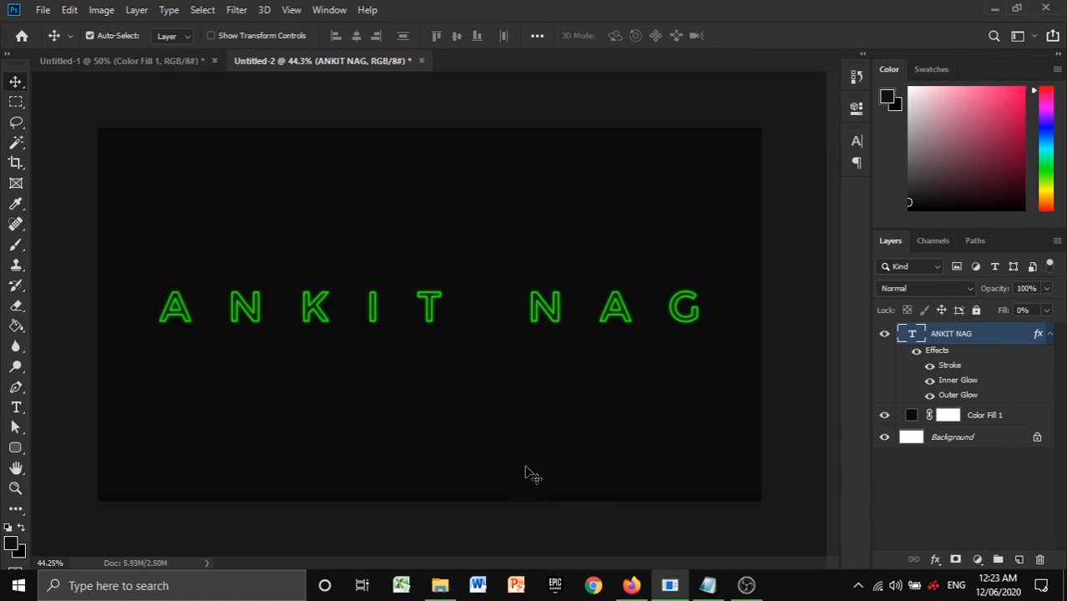